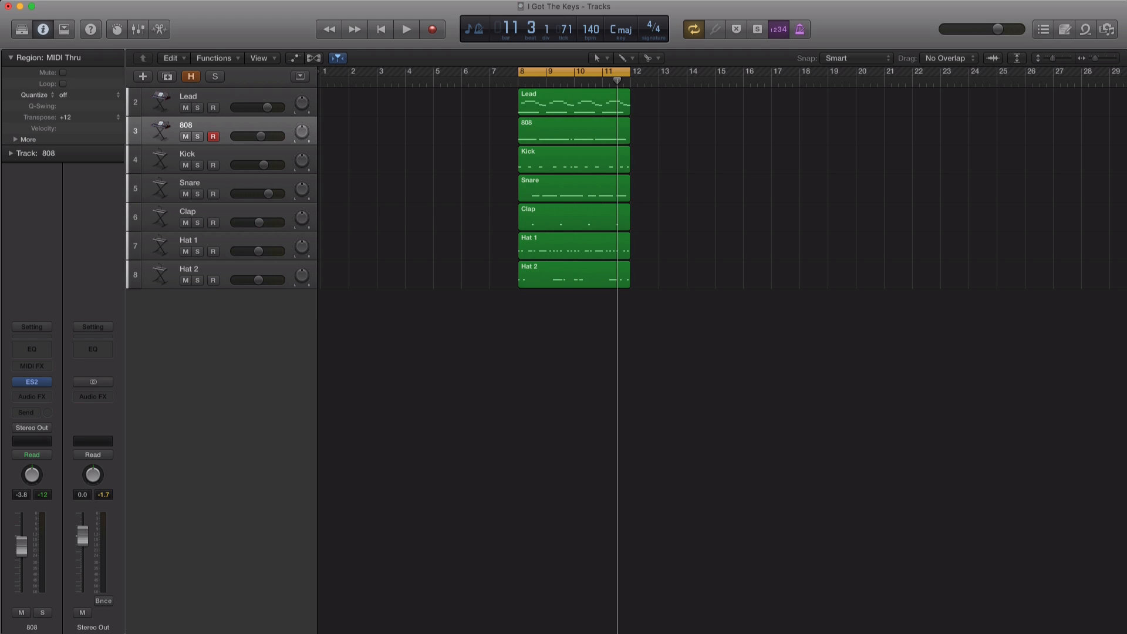
Step: Play the looped section from bar 8 to 12 with all tracks sounding
key(space)
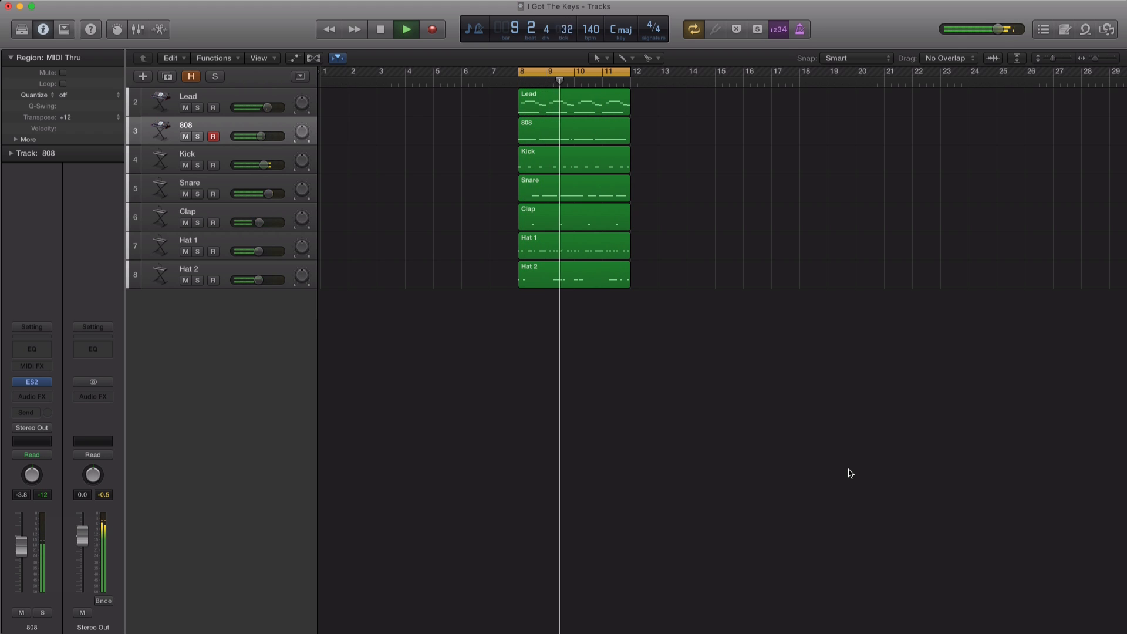
key(space)
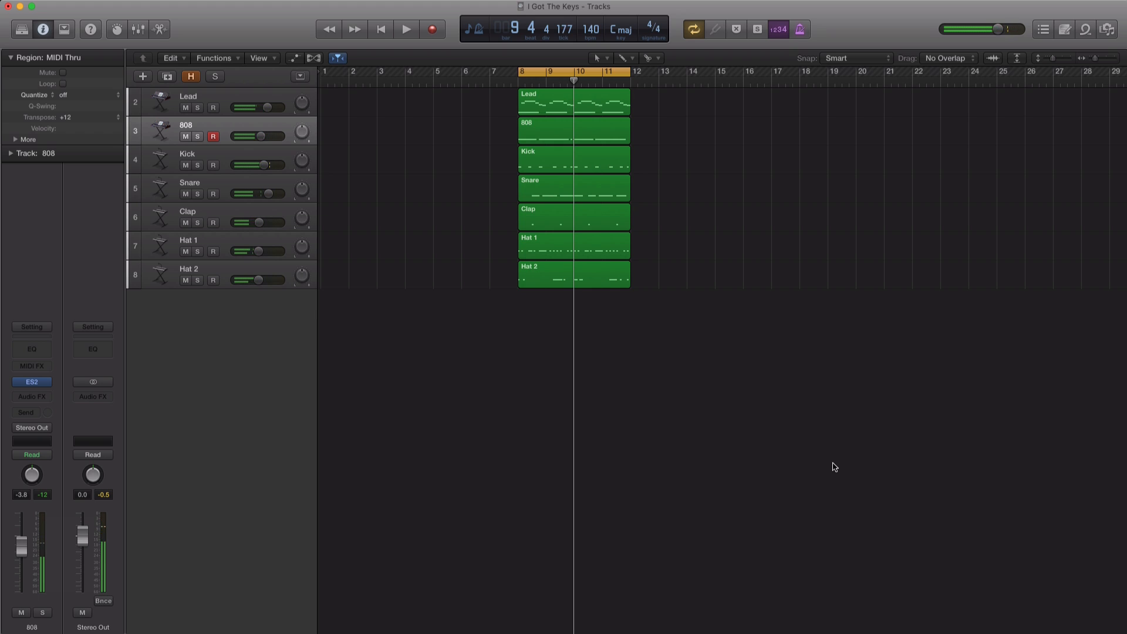
Step: Create one software instrument track with an empty channel strip below the Lead track and load ES2 on it
click(218, 103)
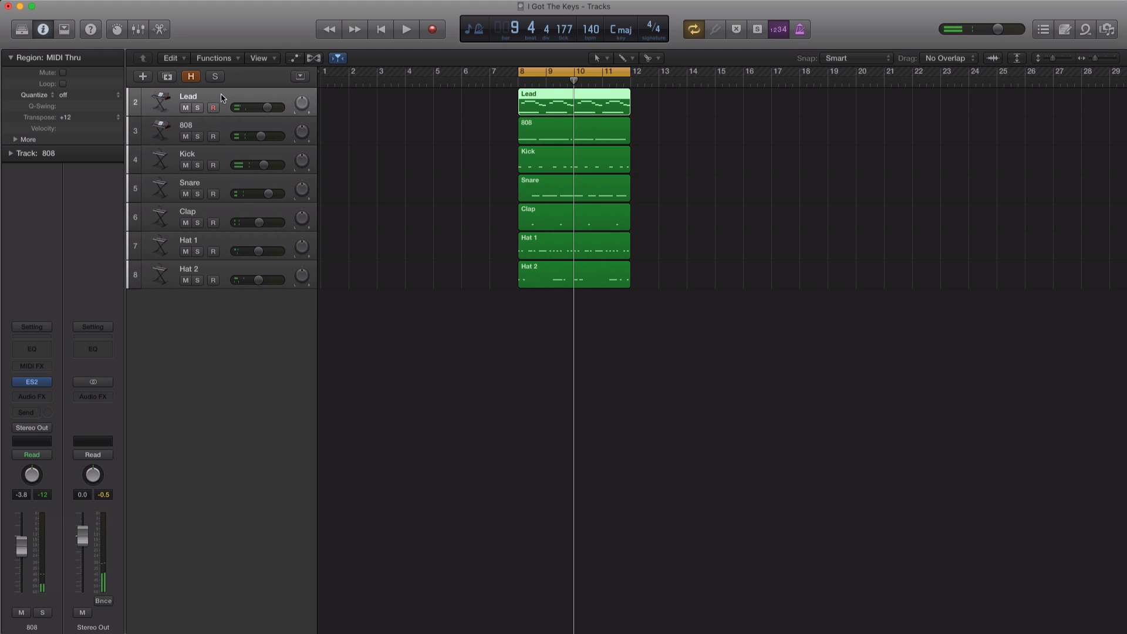
click(141, 79)
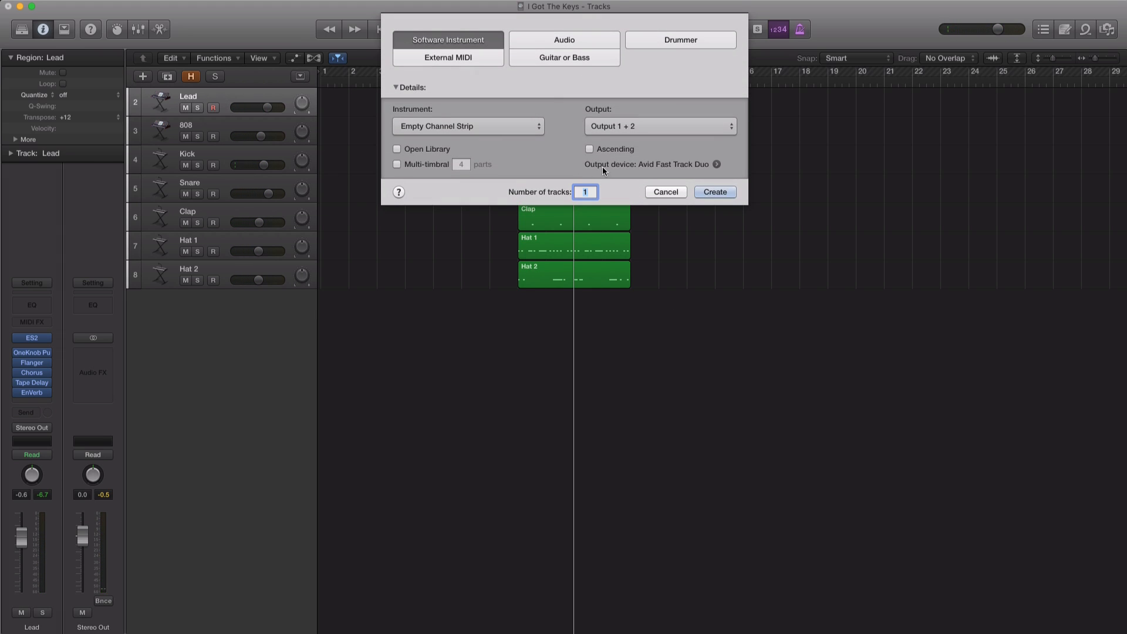
click(727, 193)
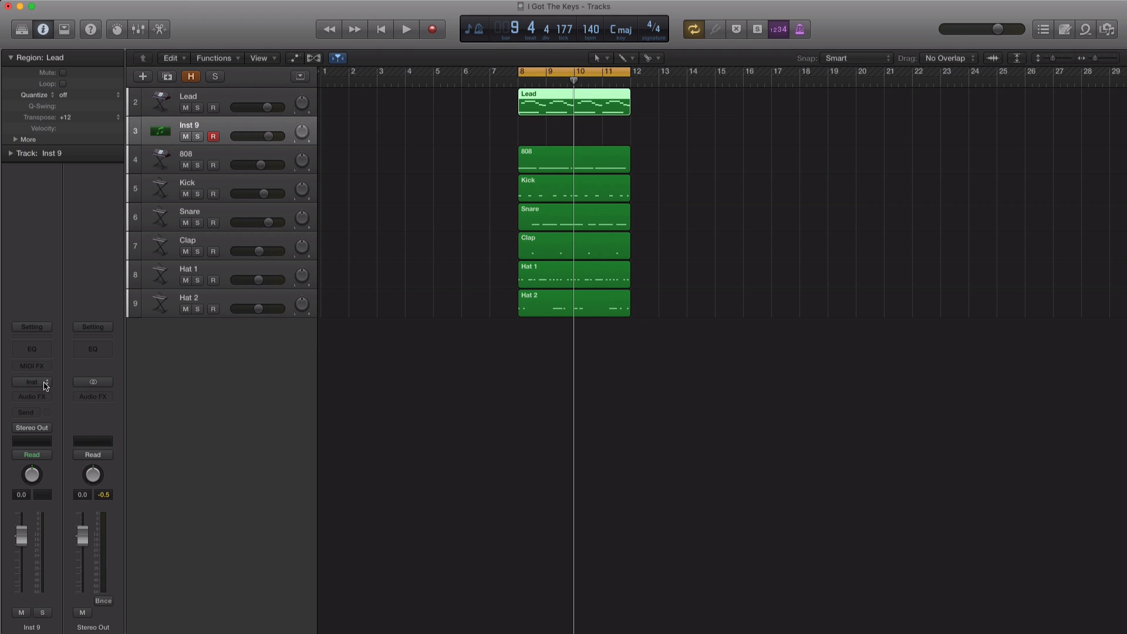
click(42, 382)
click(156, 461)
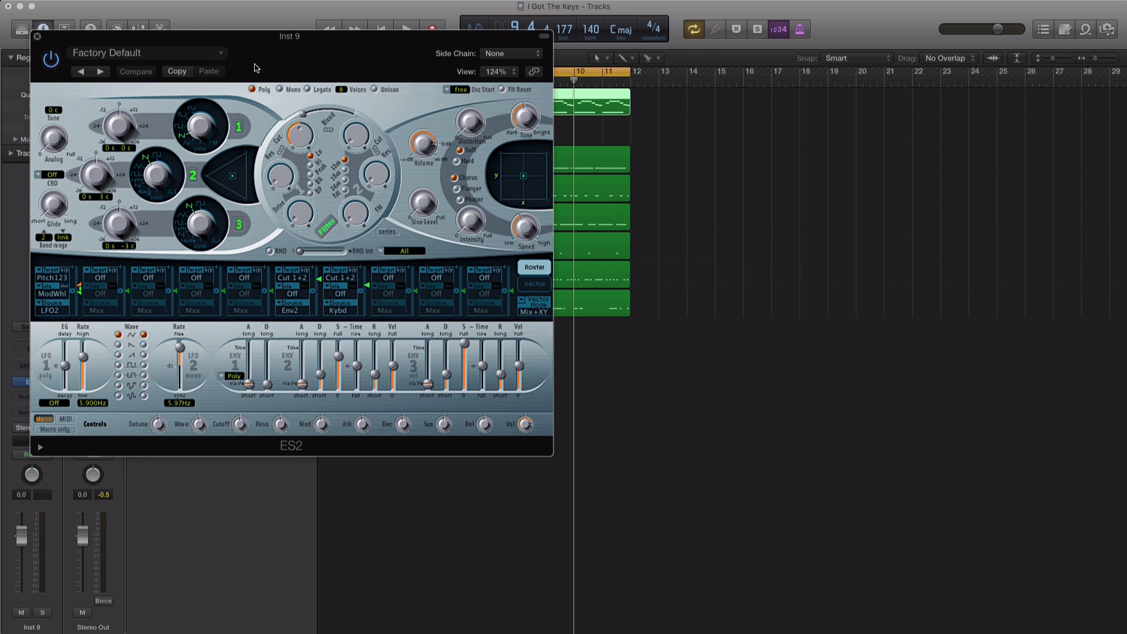
Step: Load the "Analog Saw 3 Osc" preset into the new track's ES2 synth
drag(255, 68, 571, 67)
click(531, 56)
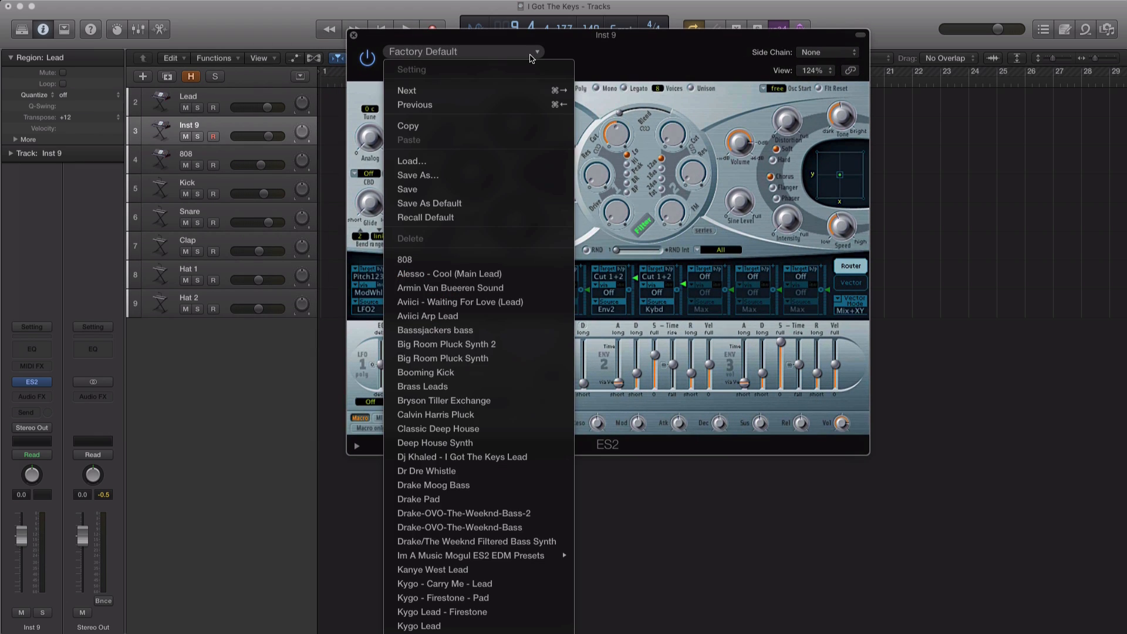
scroll(508, 513, down, 5)
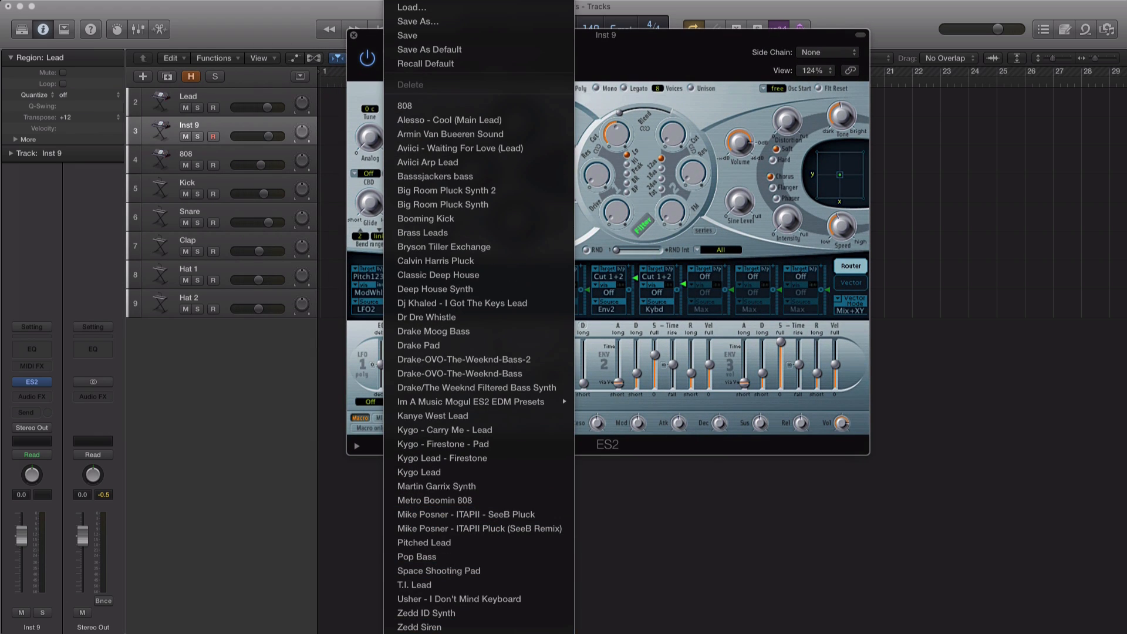
mouse_move(491, 632)
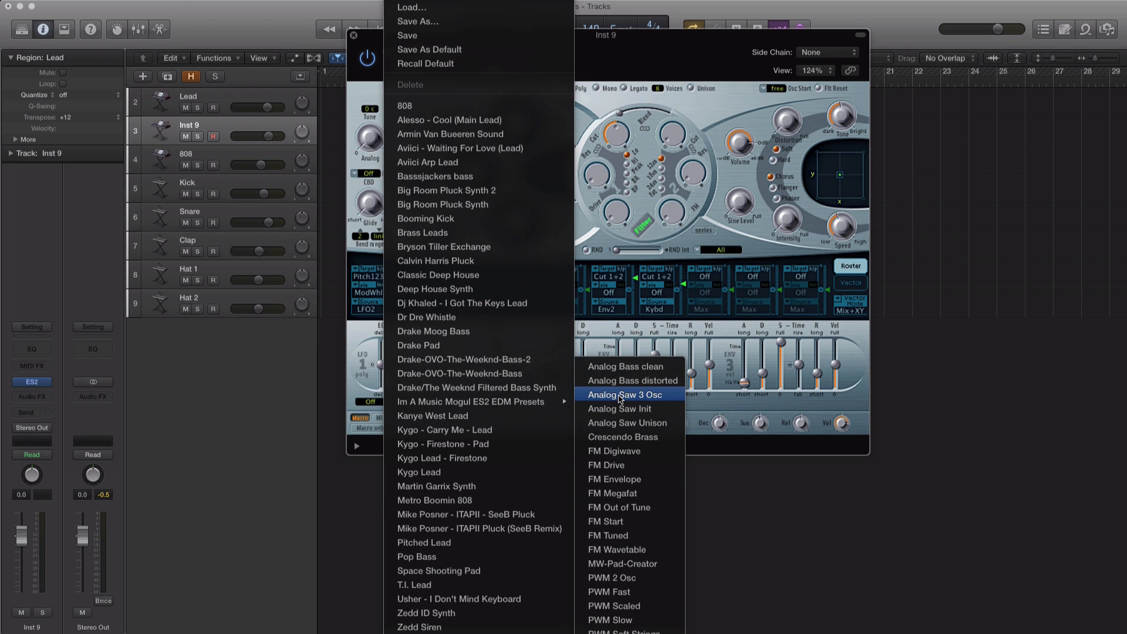
click(620, 395)
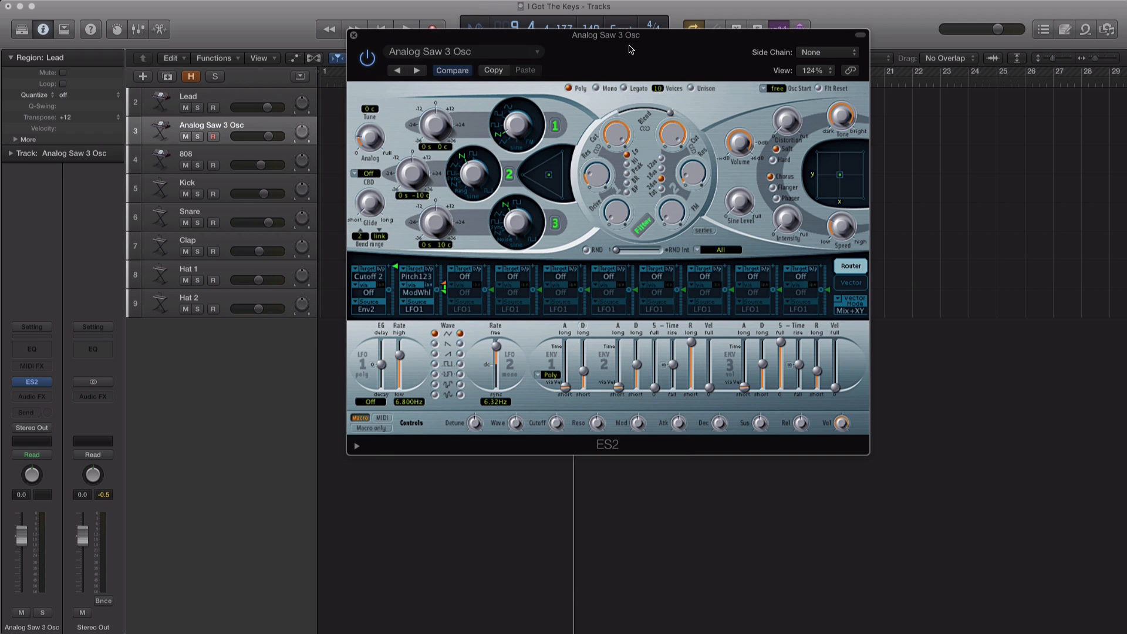
Step: Copy the Lead region at bar 8 onto the Analog Saw 3 Osc track and solo that track
drag(632, 50, 681, 183)
drag(561, 115, 561, 130)
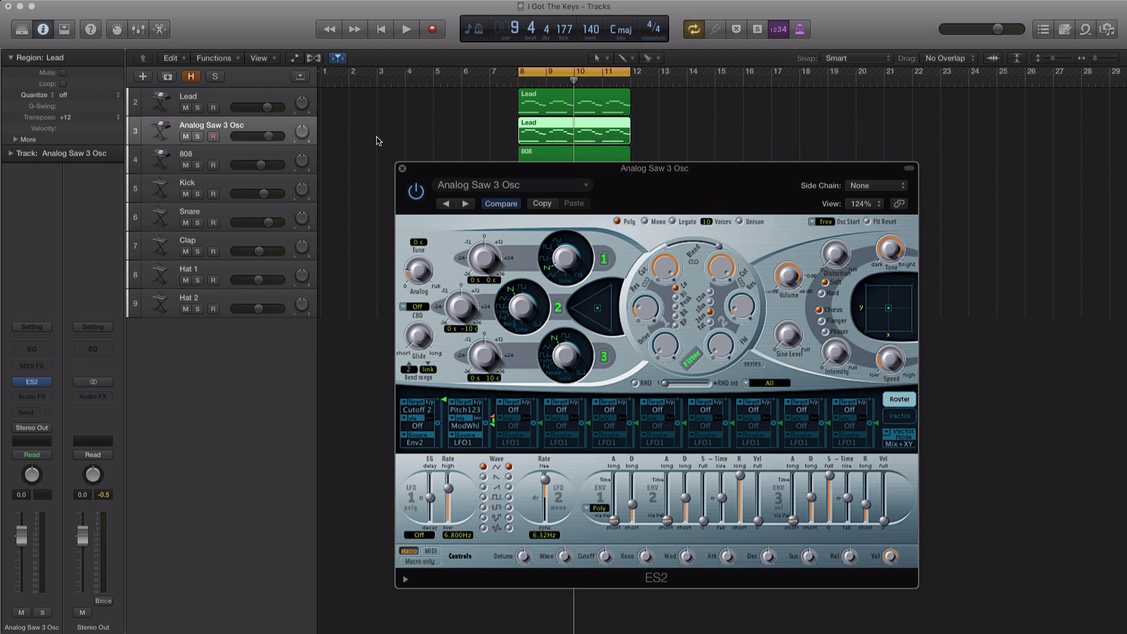
click(197, 136)
drag(740, 190, 749, 186)
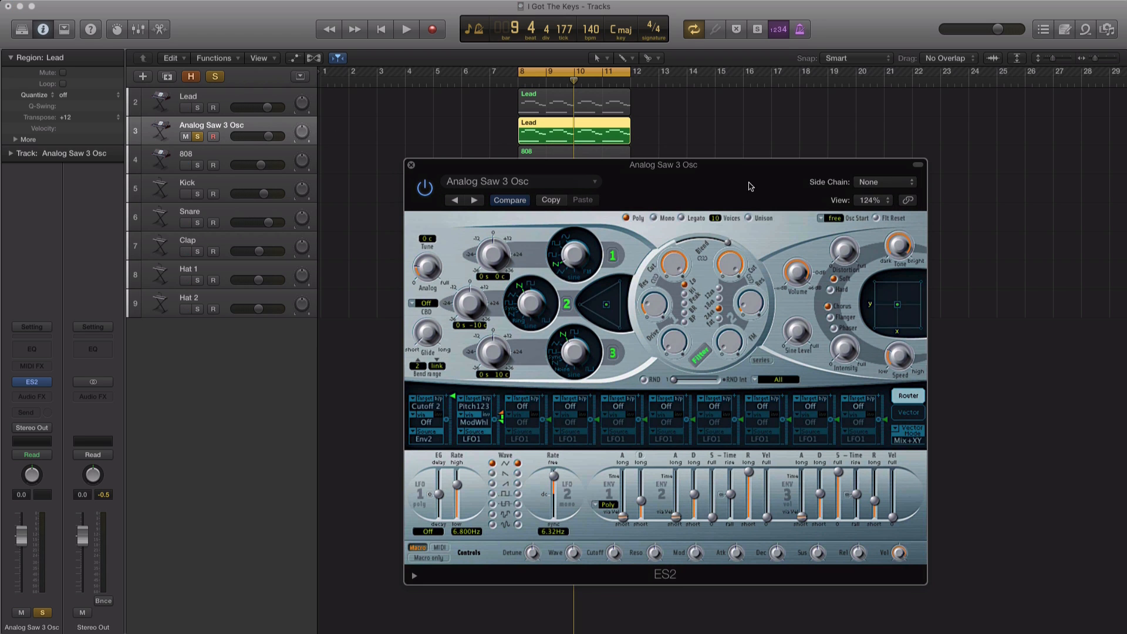
Step: Lower the soloed track's volume to -13.8 dB and set ES2 to Mono with 16 voices and Unison
drag(268, 141, 249, 136)
key(space)
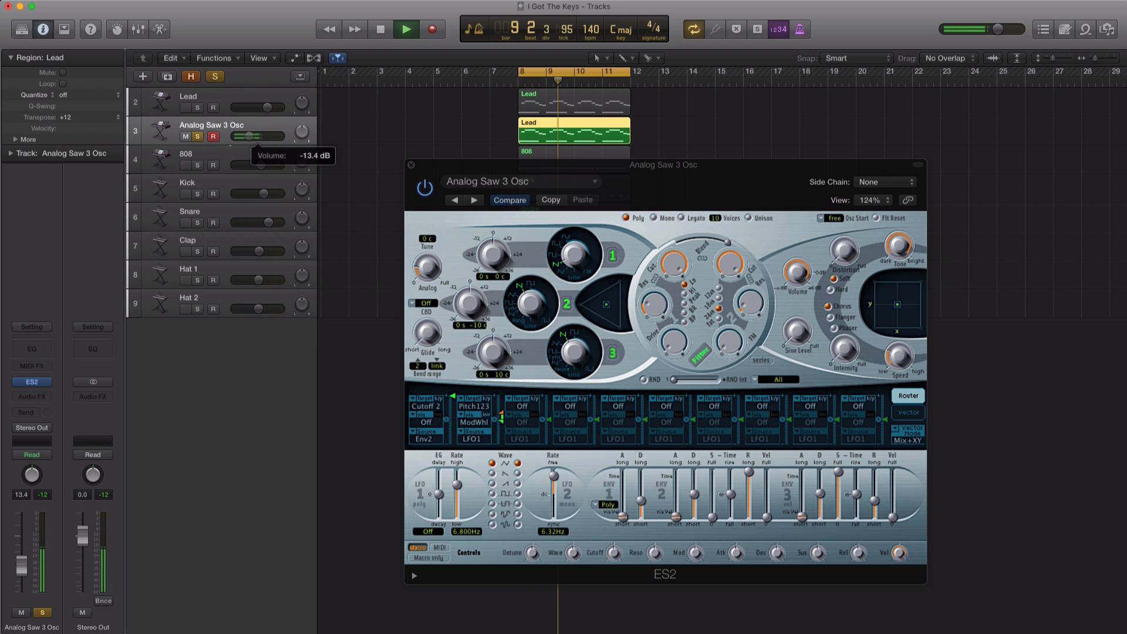
drag(688, 196, 644, 179)
key(space)
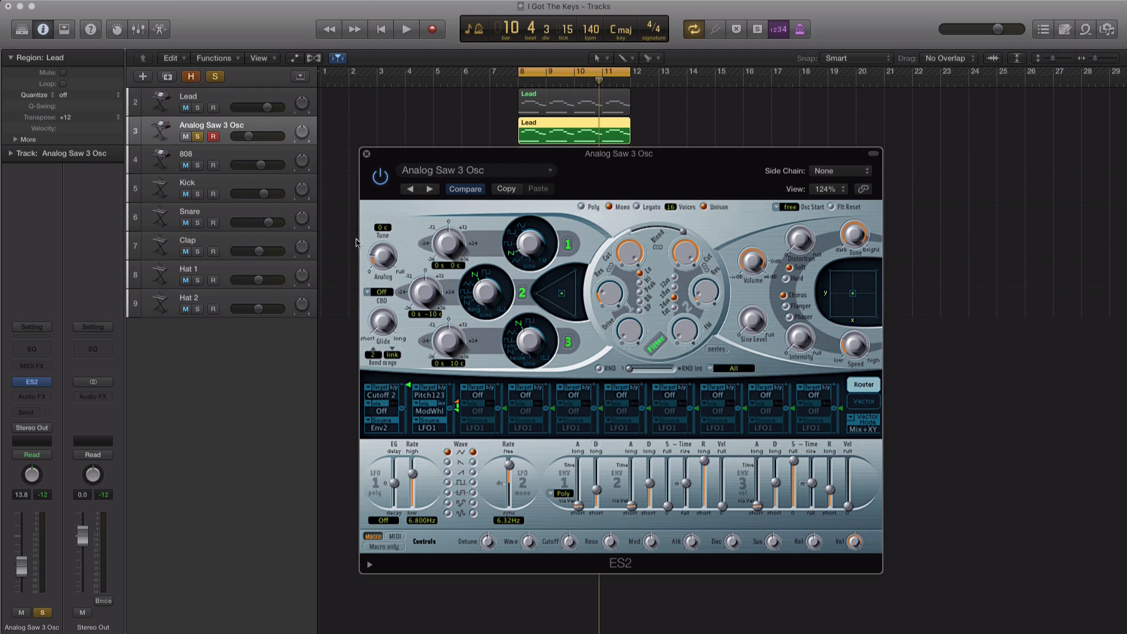
Step: Lower the Analog Saw 3 Osc track's volume to -22.5 dB and play the loop at that level
drag(247, 142, 241, 145)
key(space)
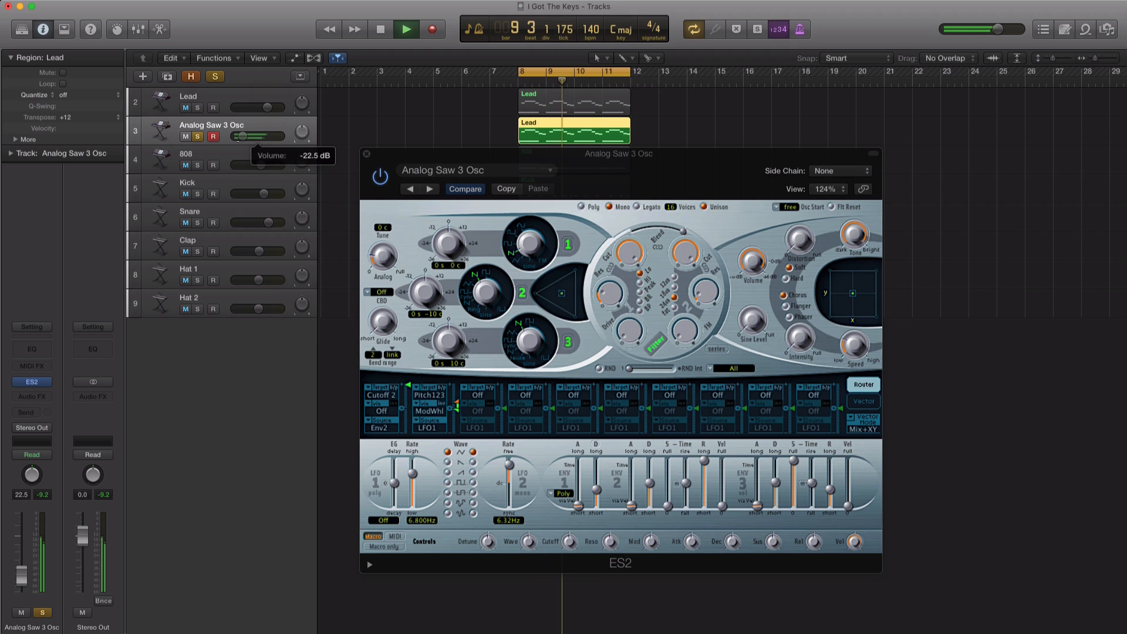
key(space)
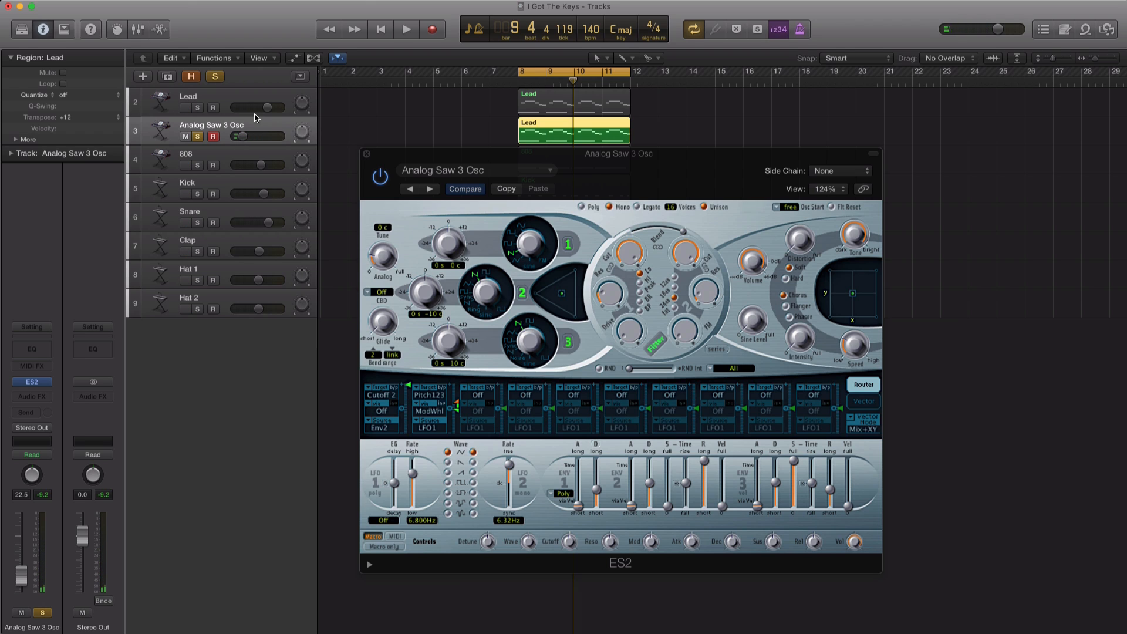
Step: Tune oscillator 1 to -12 semitones and oscillator 3 to -12 semitones 23 cents, auditioning the loop
drag(458, 250, 449, 259)
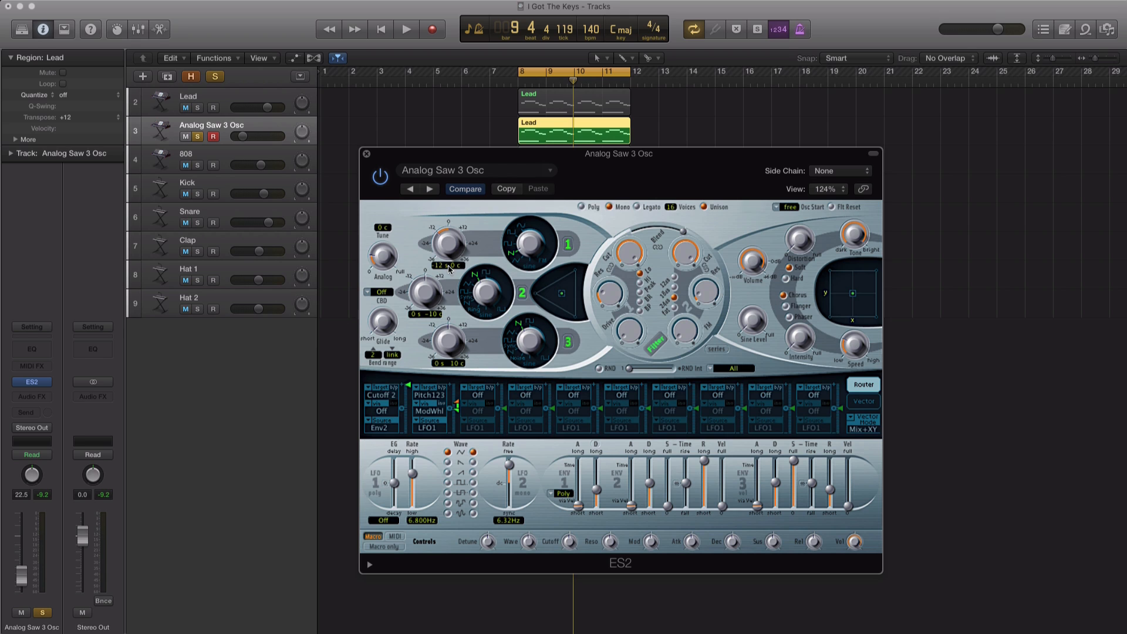
key(space)
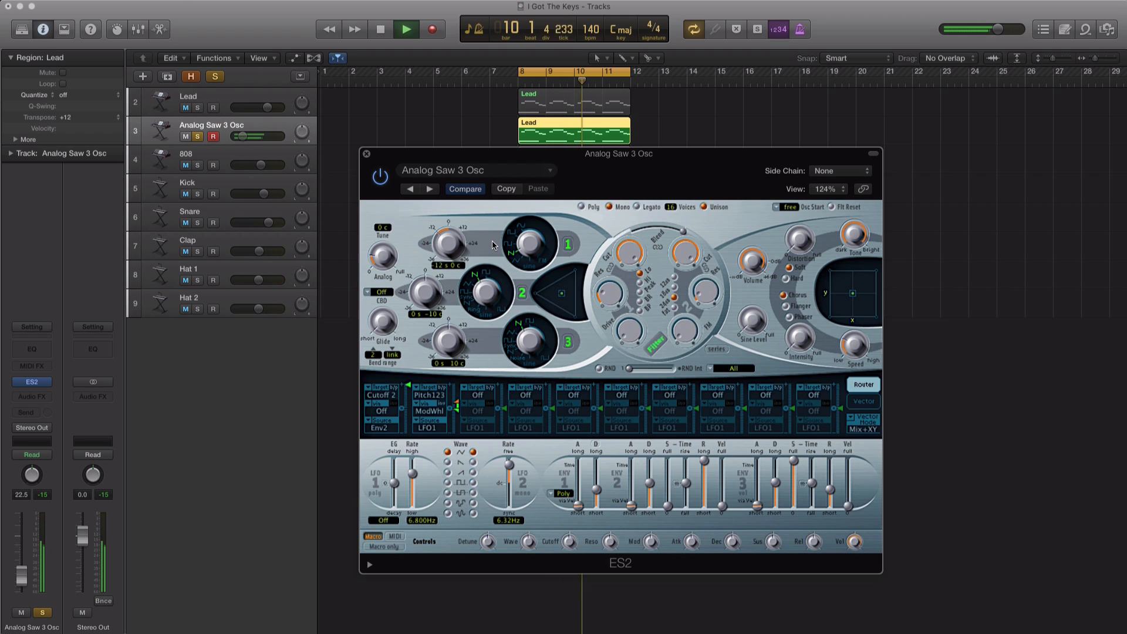
key(space)
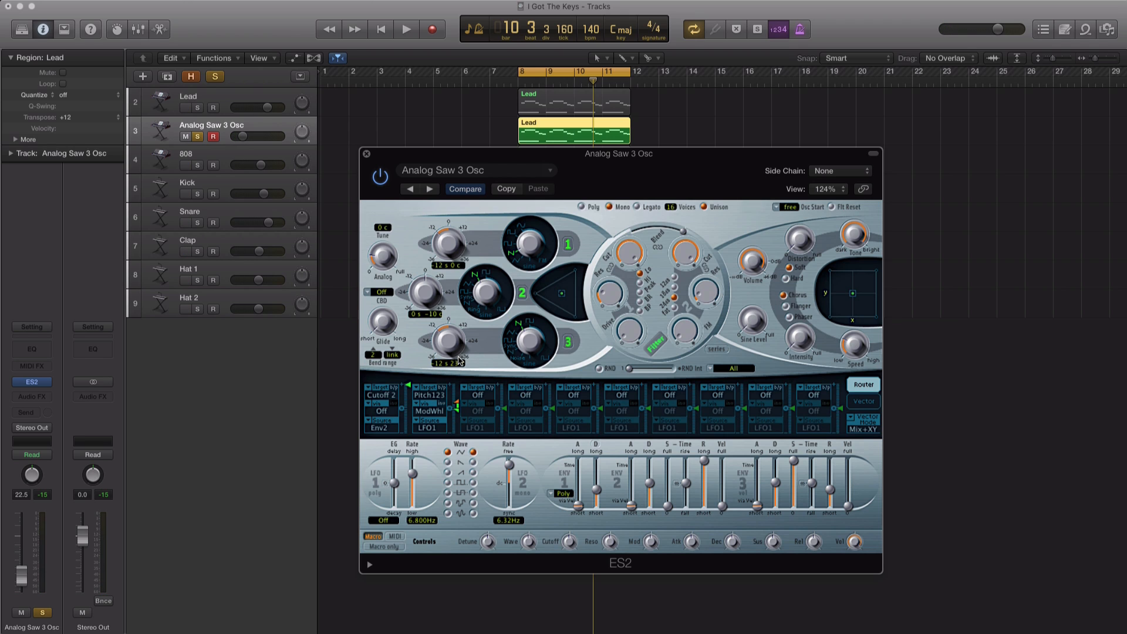
key(space)
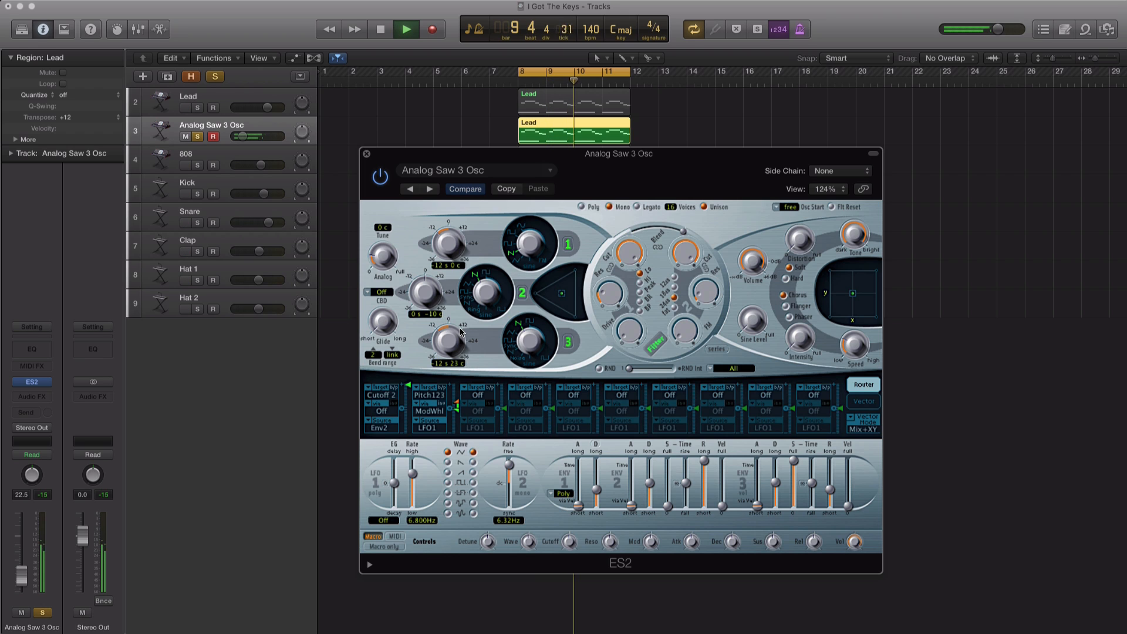
key(space)
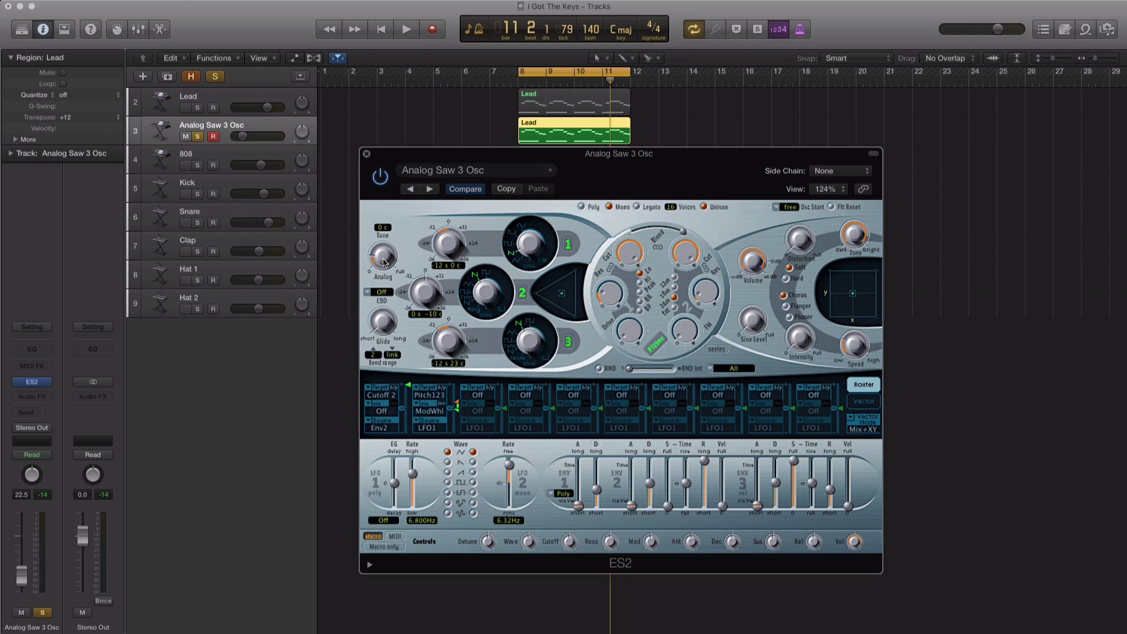
Step: Increase ES2's Analog amount and raise the track volume to -17.0 dB during playback
click(383, 260)
key(space)
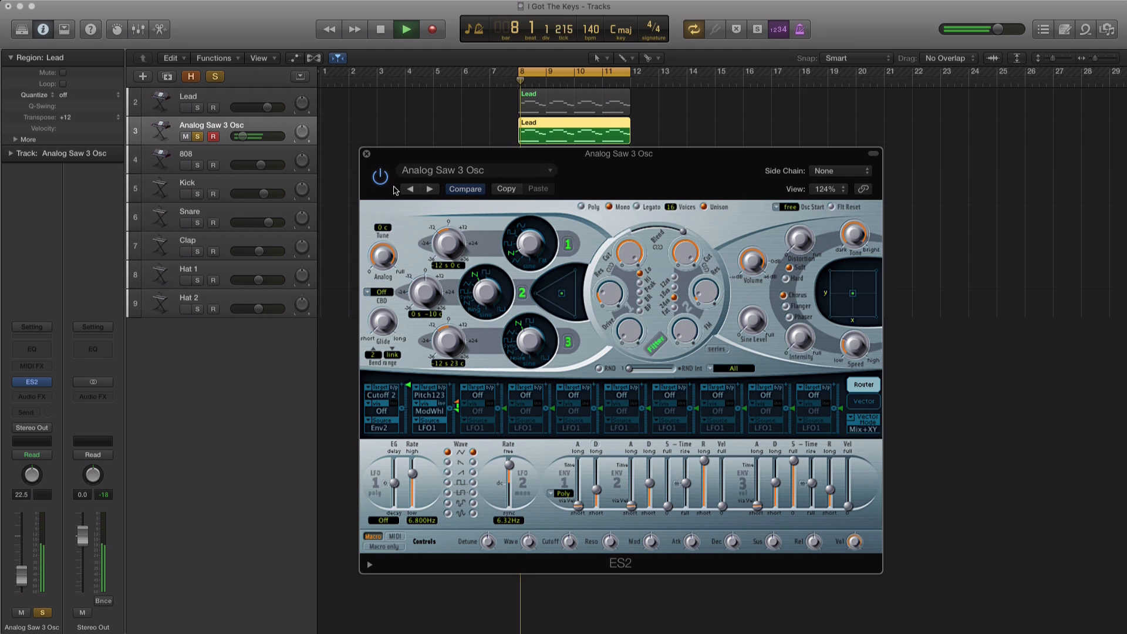
key(v)
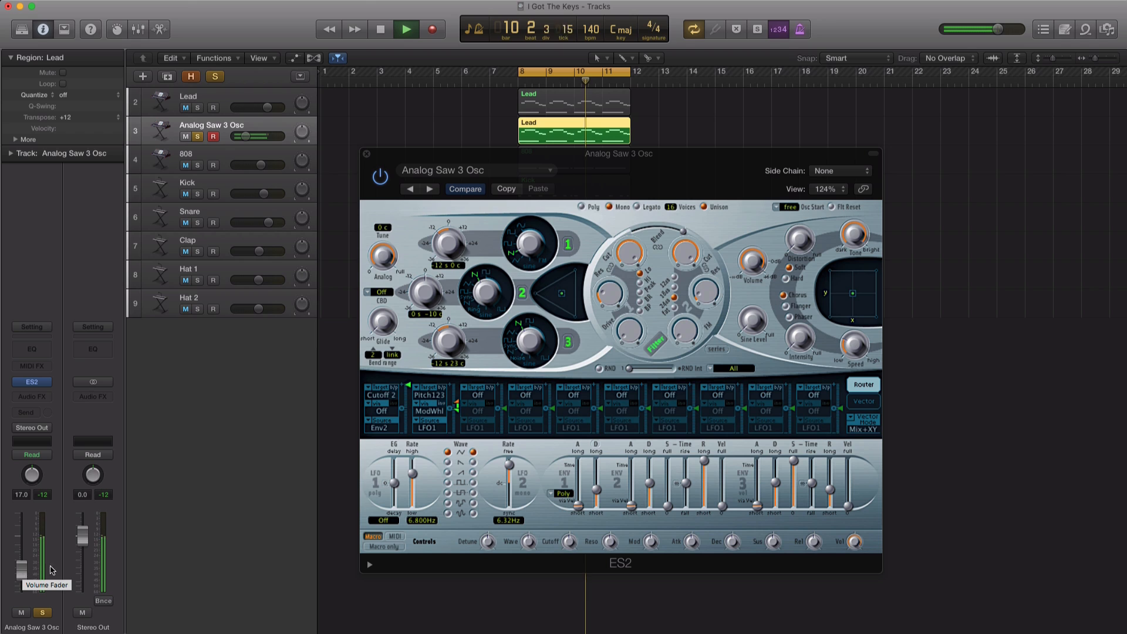
key(space)
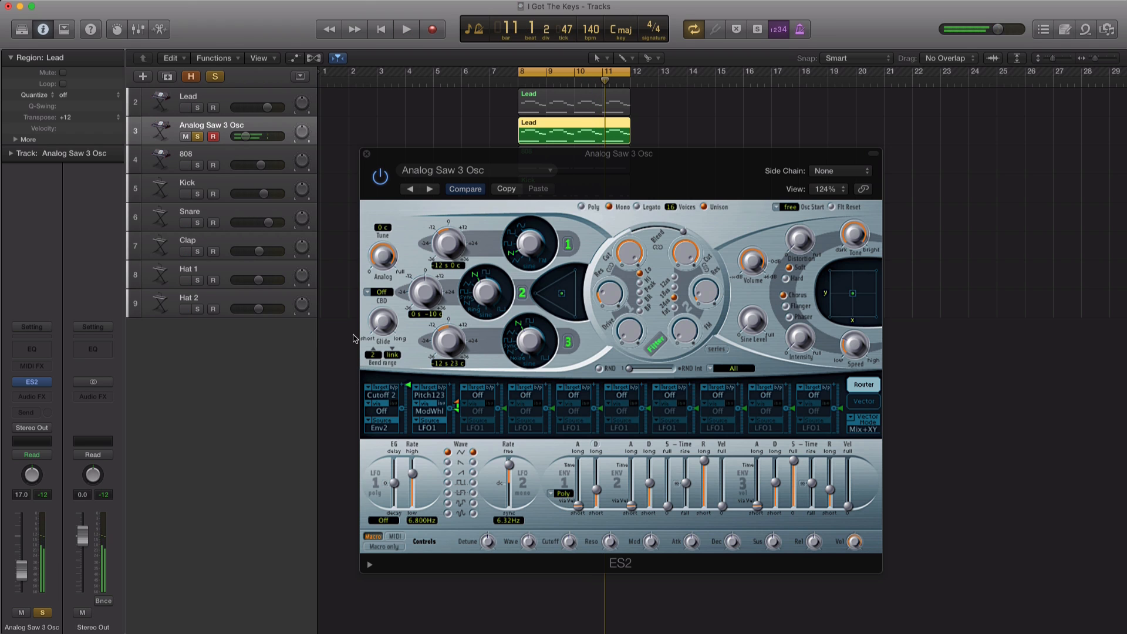
Step: Raise ES2's Glide slightly above its shortest setting and audition the loop
click(383, 324)
key(space)
drag(380, 327, 383, 317)
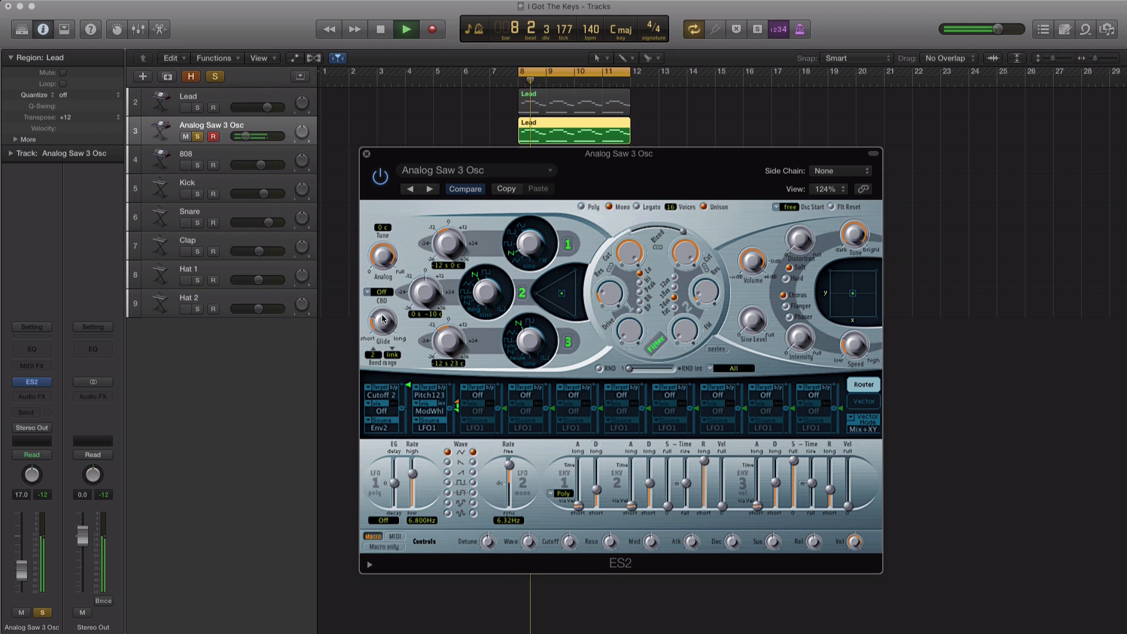
key(space)
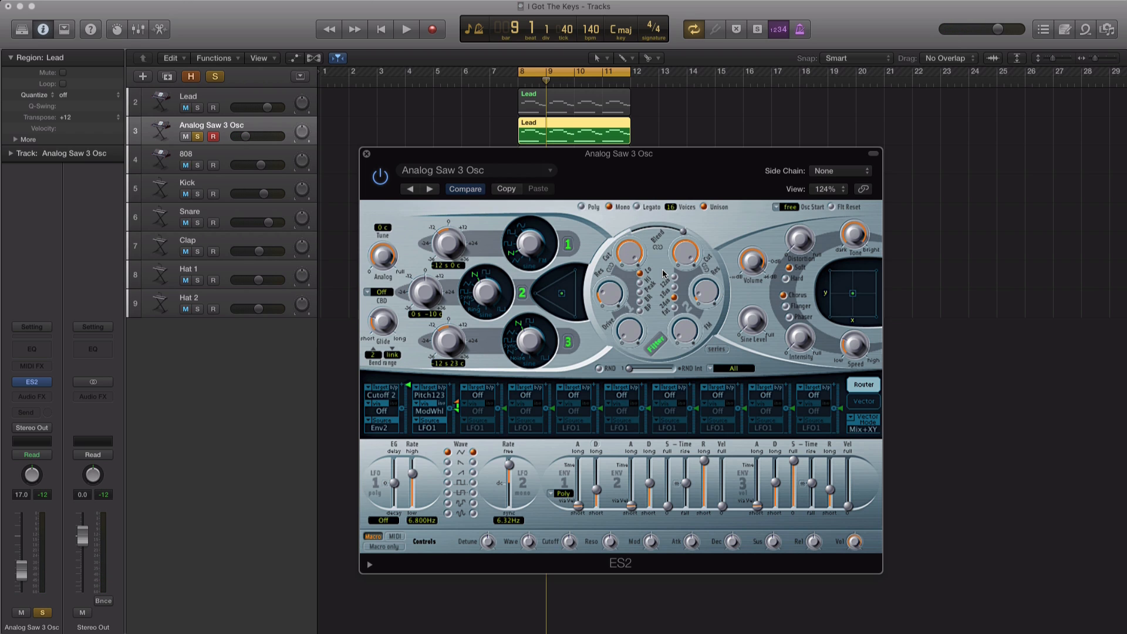
Step: Move the filter Blend slider back toward the centre and adjust filter 1's Cutoff while the loop plays
drag(678, 235, 626, 240)
key(space)
drag(630, 251, 622, 300)
key(space)
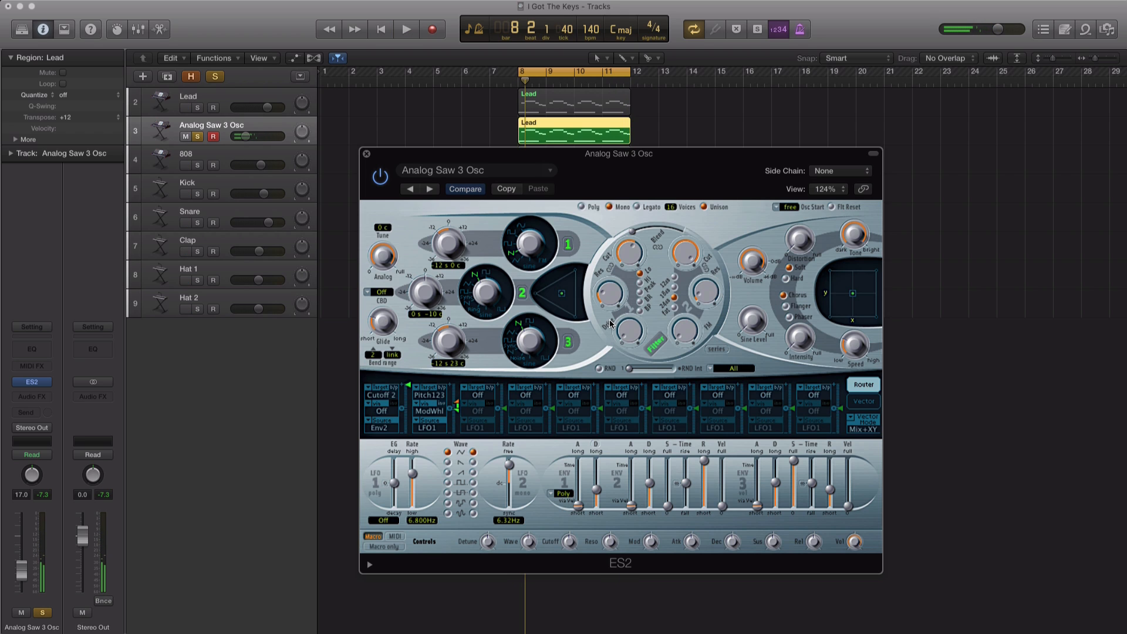
Step: Adjust filter 1's Resonance and Drive, playing the loop to hear the changes
key(space)
mouse_move(609, 302)
mouse_down()
mouse_move(599, 253)
mouse_move(591, 292)
mouse_up()
key(space)
drag(620, 335, 622, 314)
key(space)
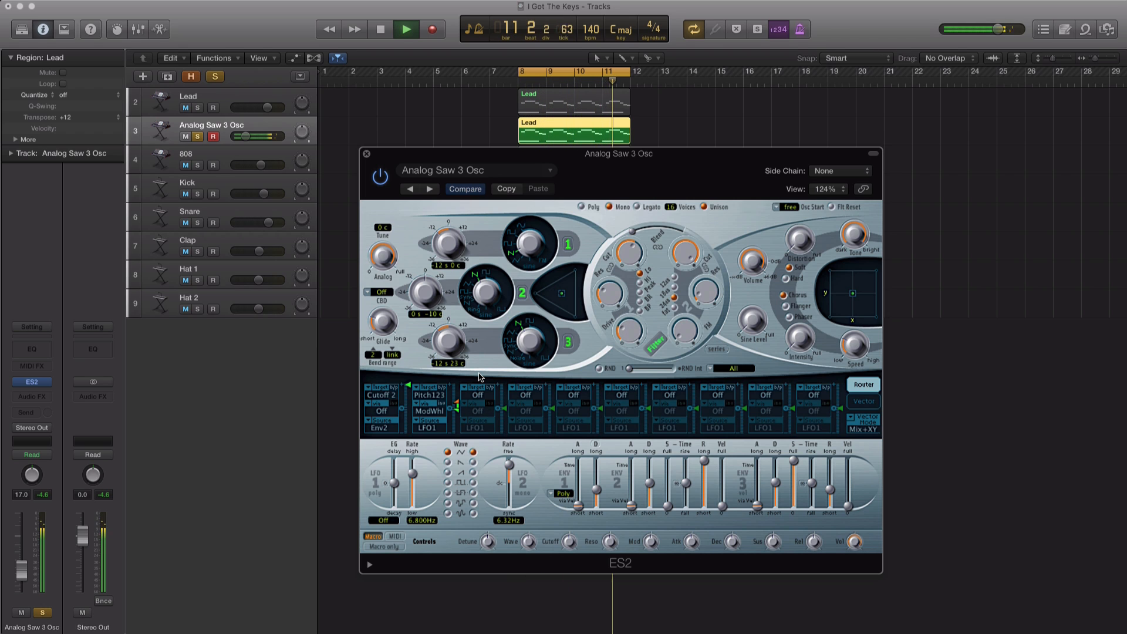
key(space)
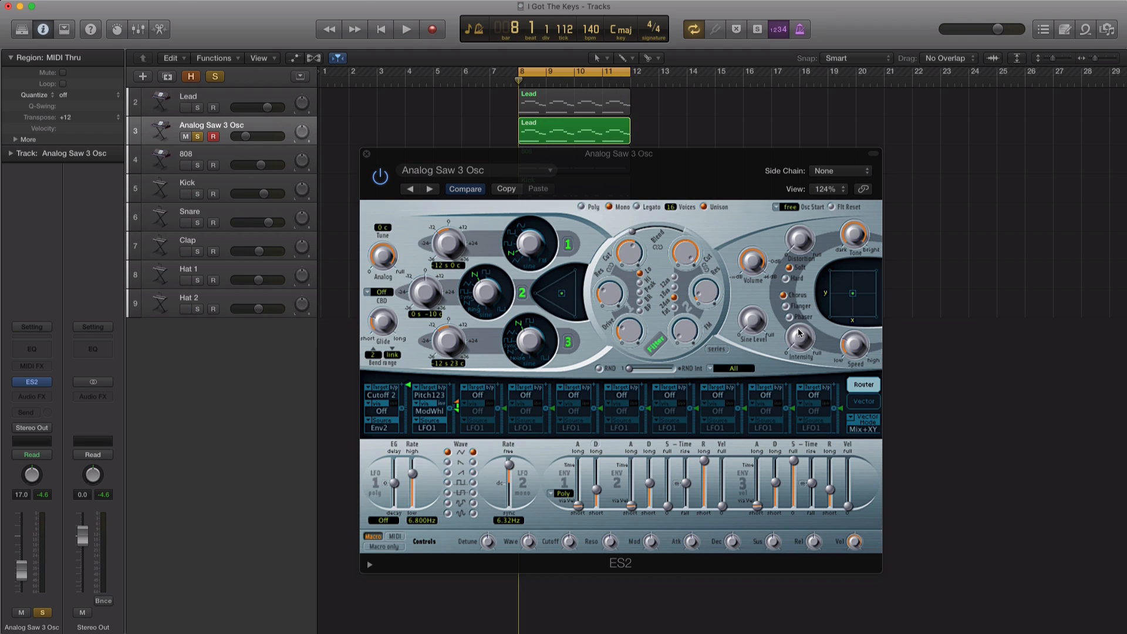
Step: Set ES2's Distortion to 3 dB and raise the track volume to -13.4 dB, auditioning the loop
key(space)
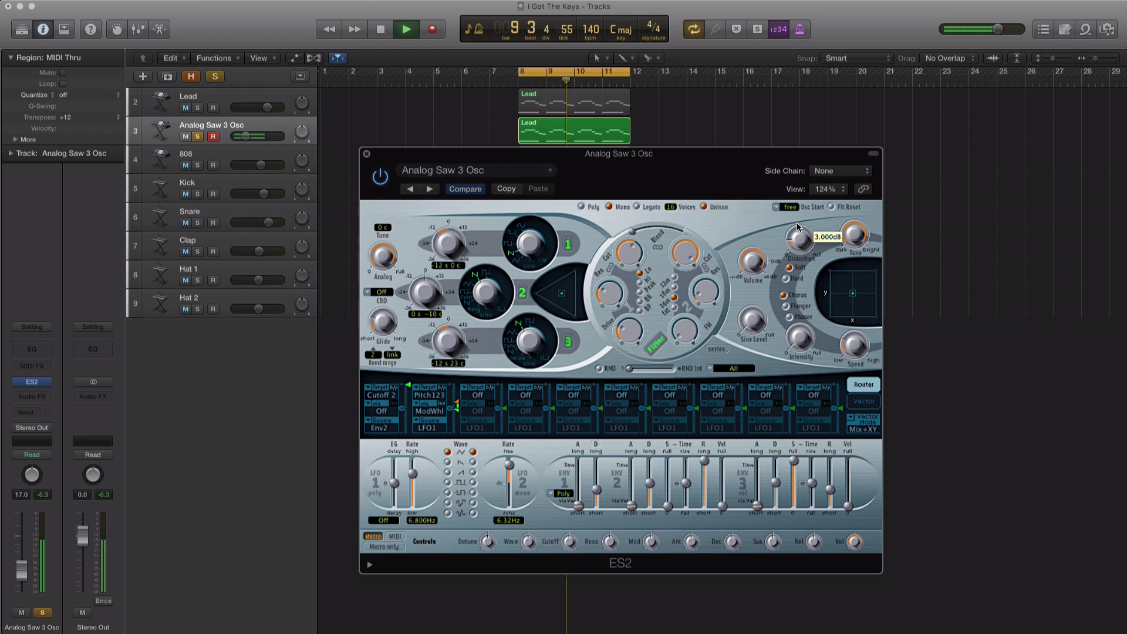
key(space)
mouse_move(747, 266)
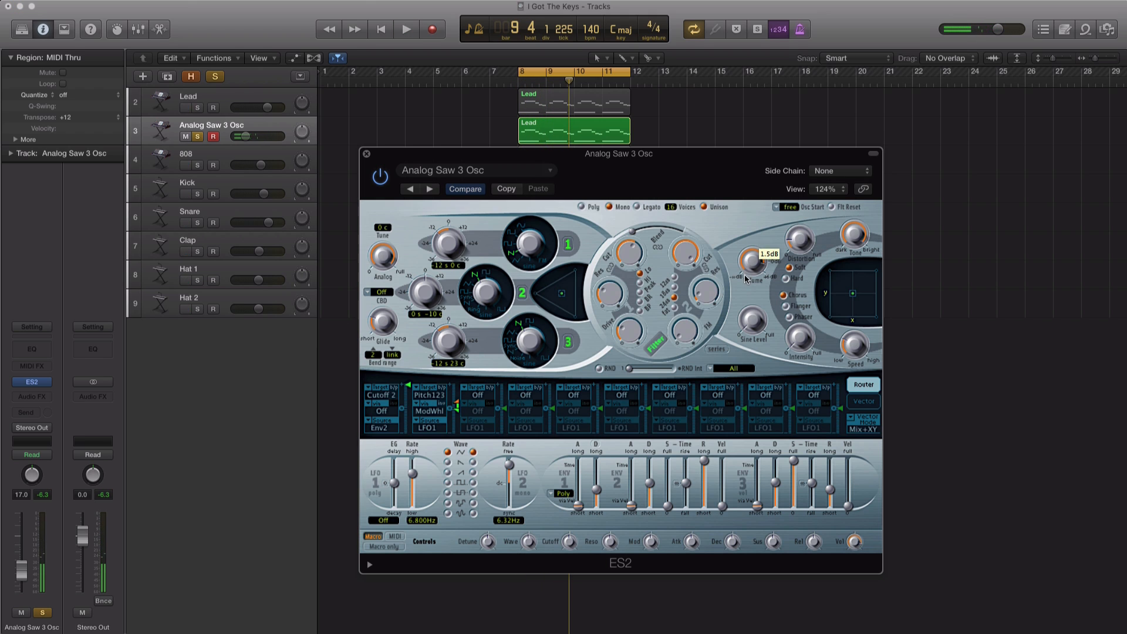
key(space)
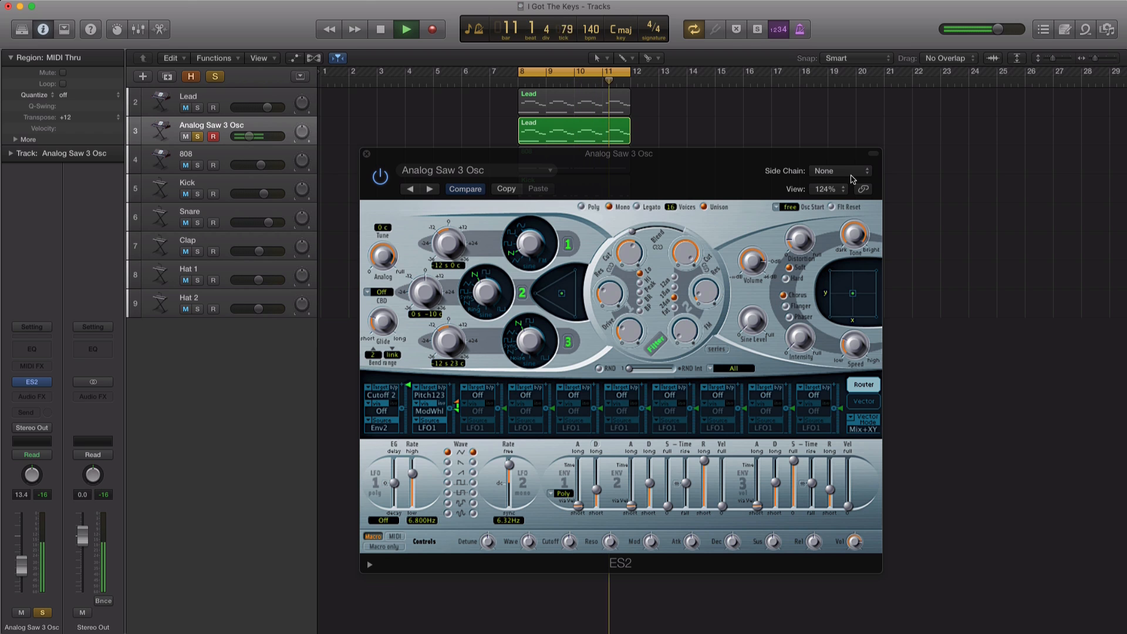
key(space)
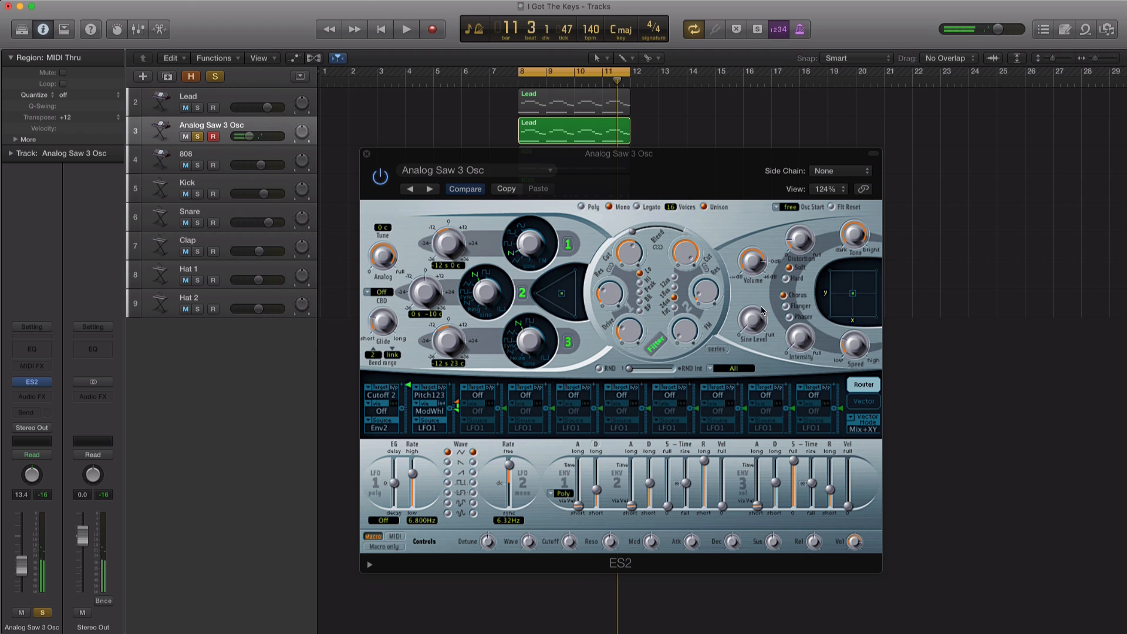
Step: Raise ES2's Sine Level and play the loop to hear the result
drag(749, 324, 749, 284)
key(space)
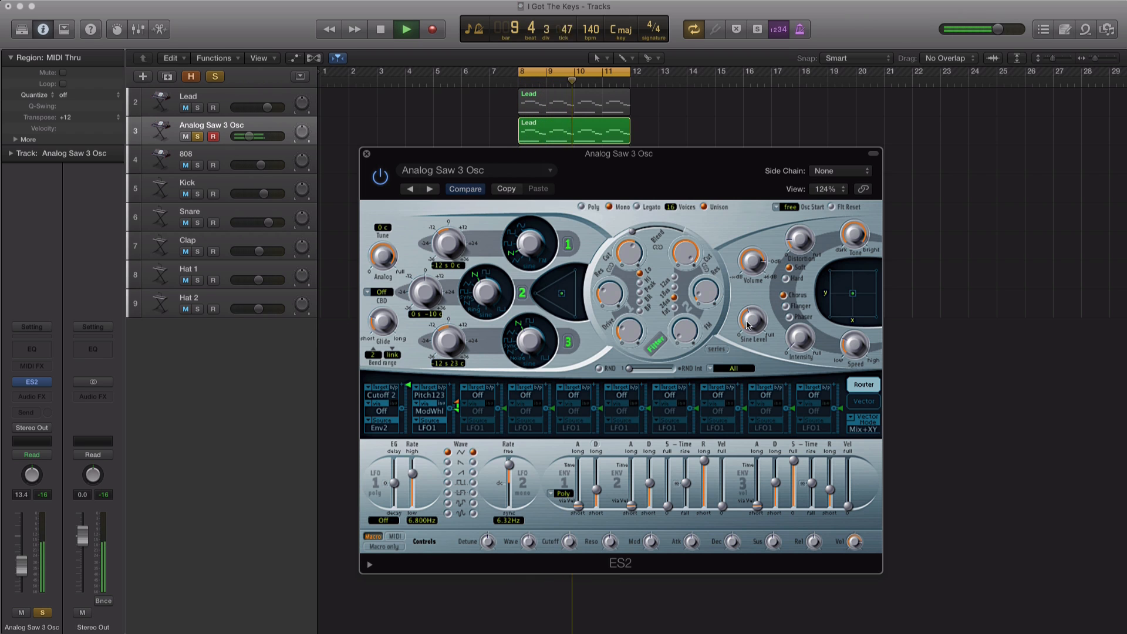
key(space)
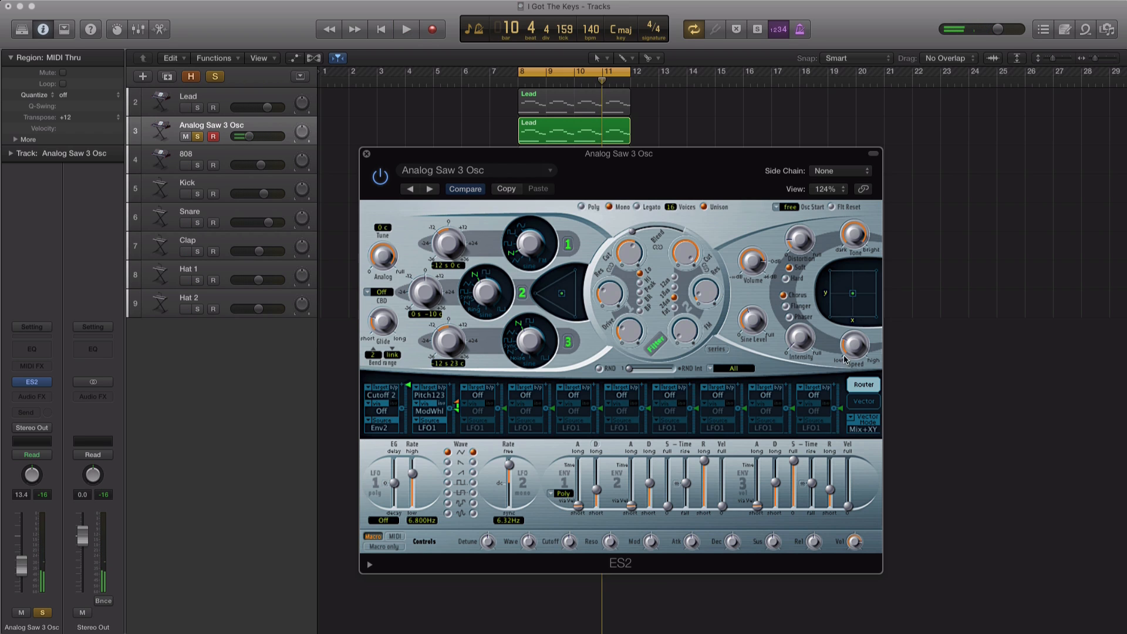
Step: Switch ES2's modulation effect from Chorus to Phaser, set its Intensity to 27, and play the loop to hear the result
key(space)
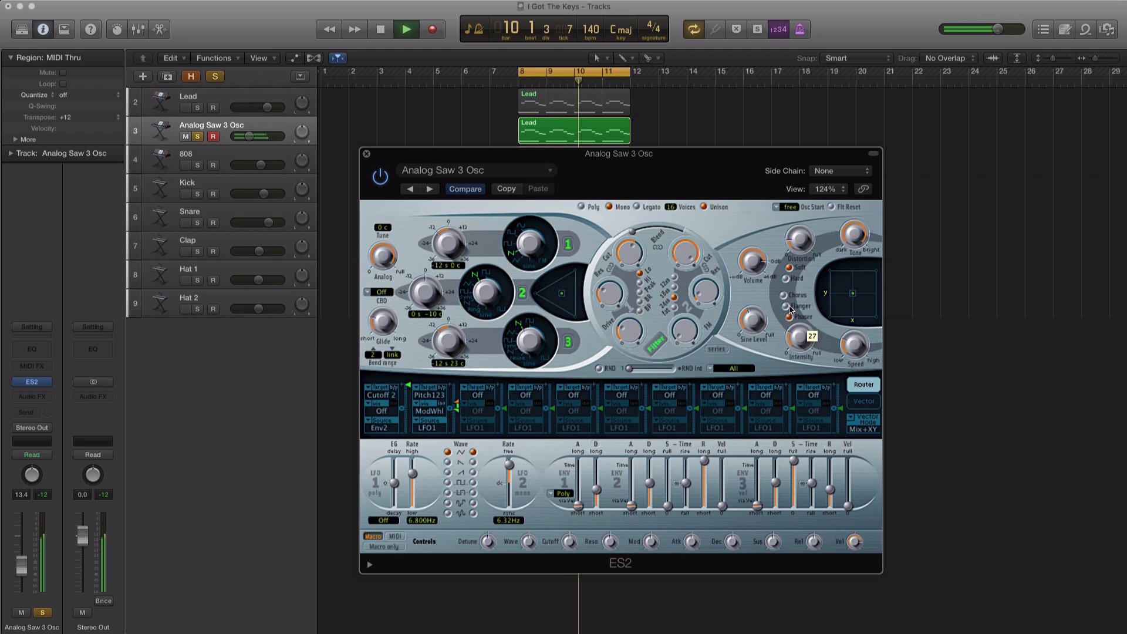
key(space)
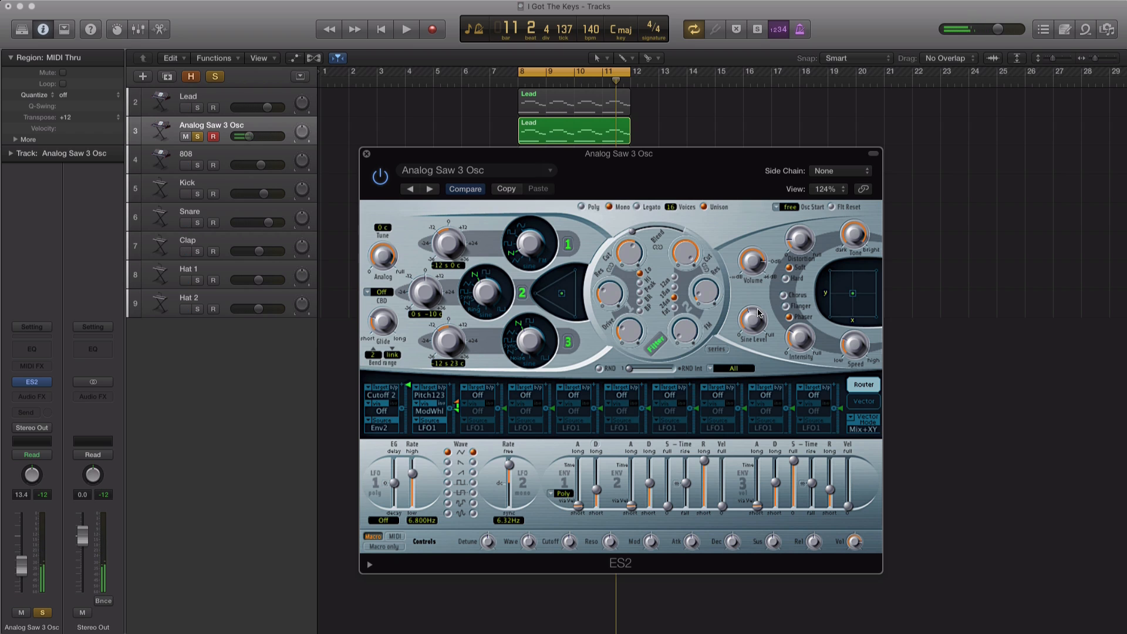
key(space)
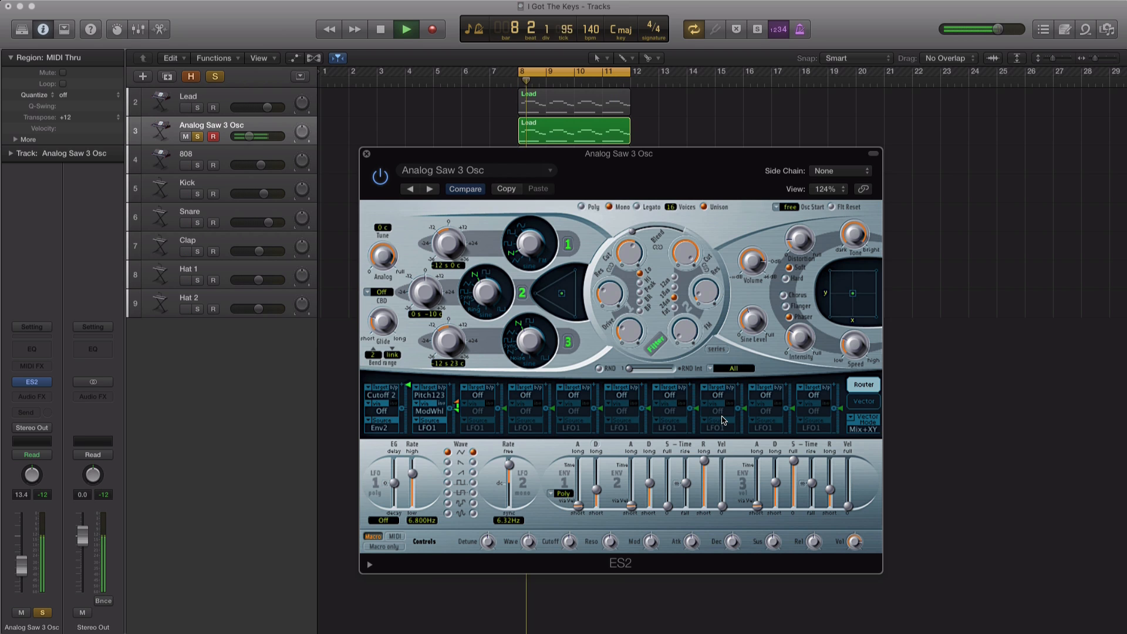
key(space)
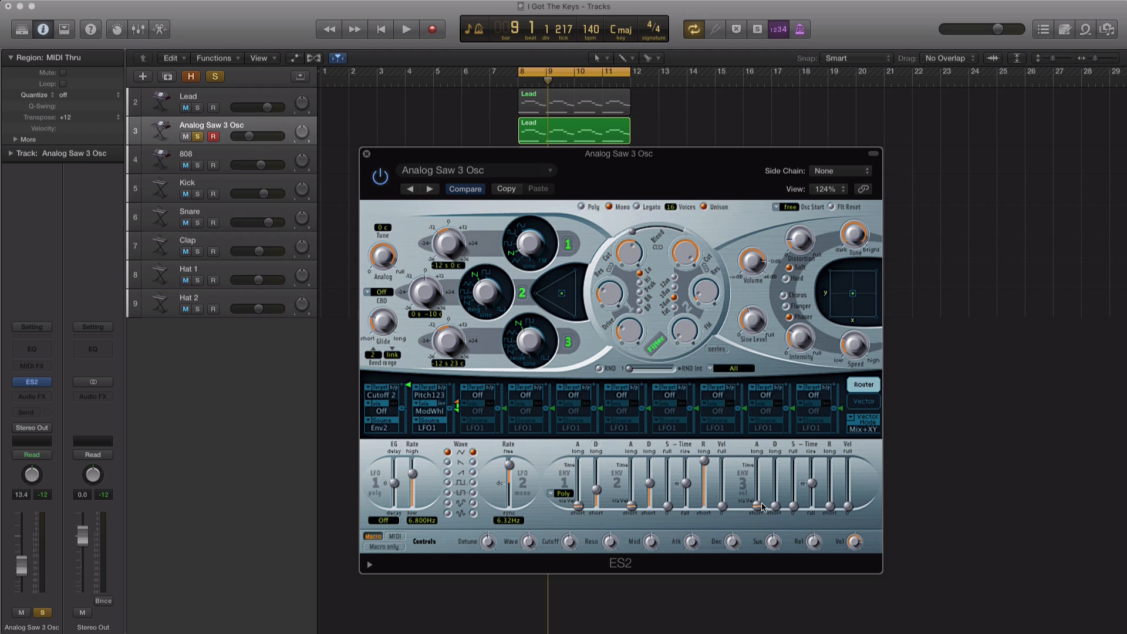
Step: Raise the Attack of ES2's Envelope 3 to about 1300 ms while auditioning the loop
key(space)
drag(761, 514, 764, 486)
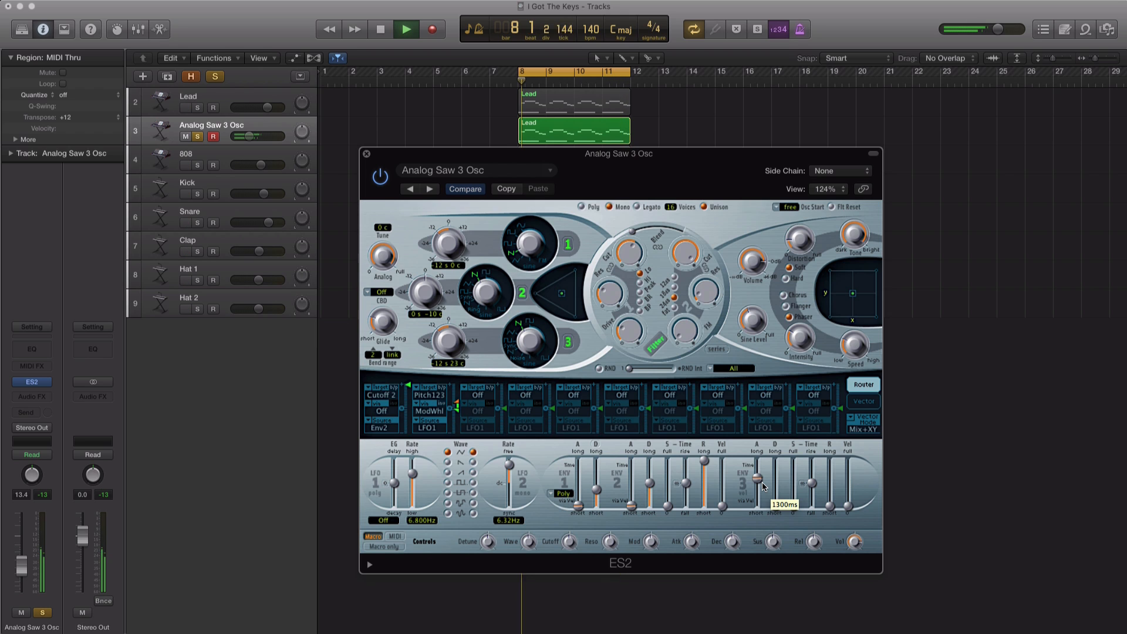
drag(763, 486, 763, 485)
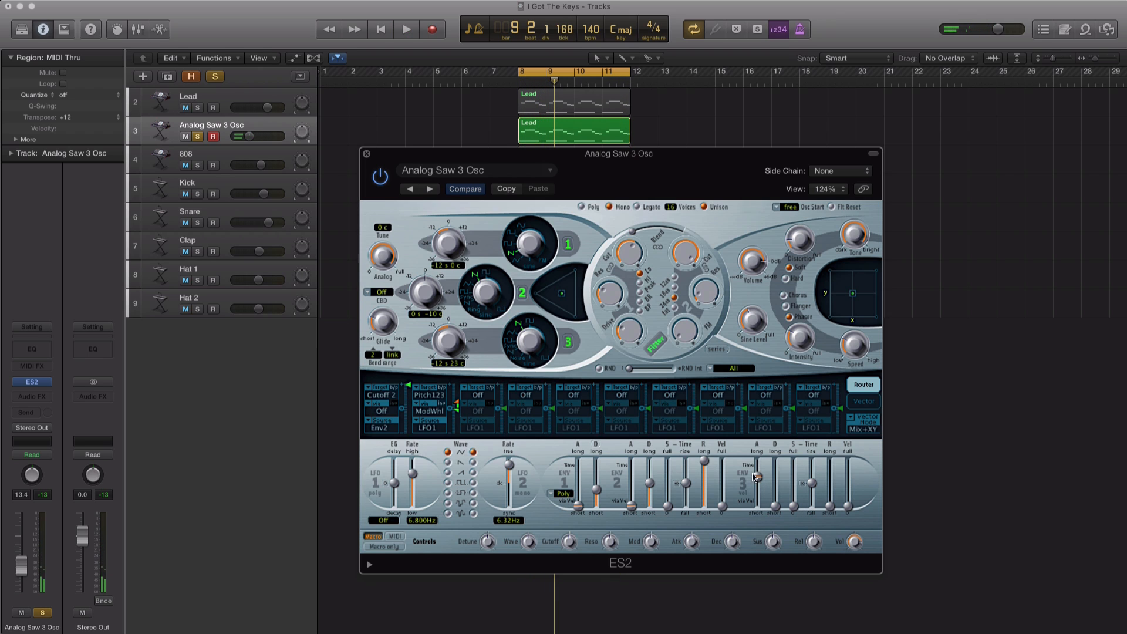
Step: Raise the Analog Saw 3 Osc track's volume to -0.9 dB, play the loop to check it, and close ES2
drag(21, 565, 22, 537)
key(space)
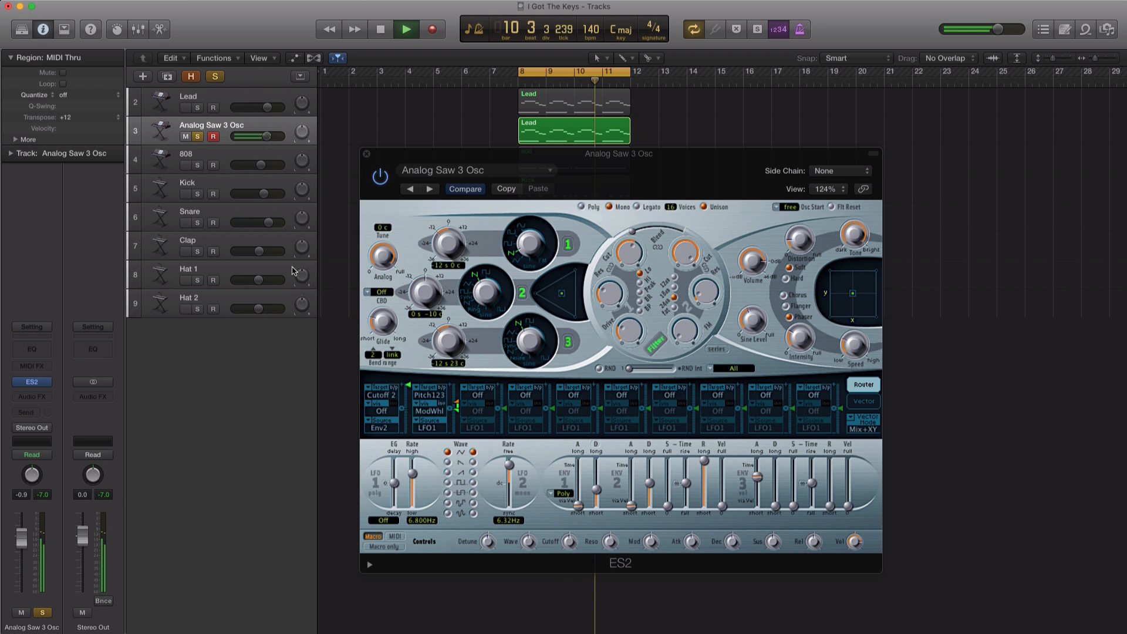
key(space)
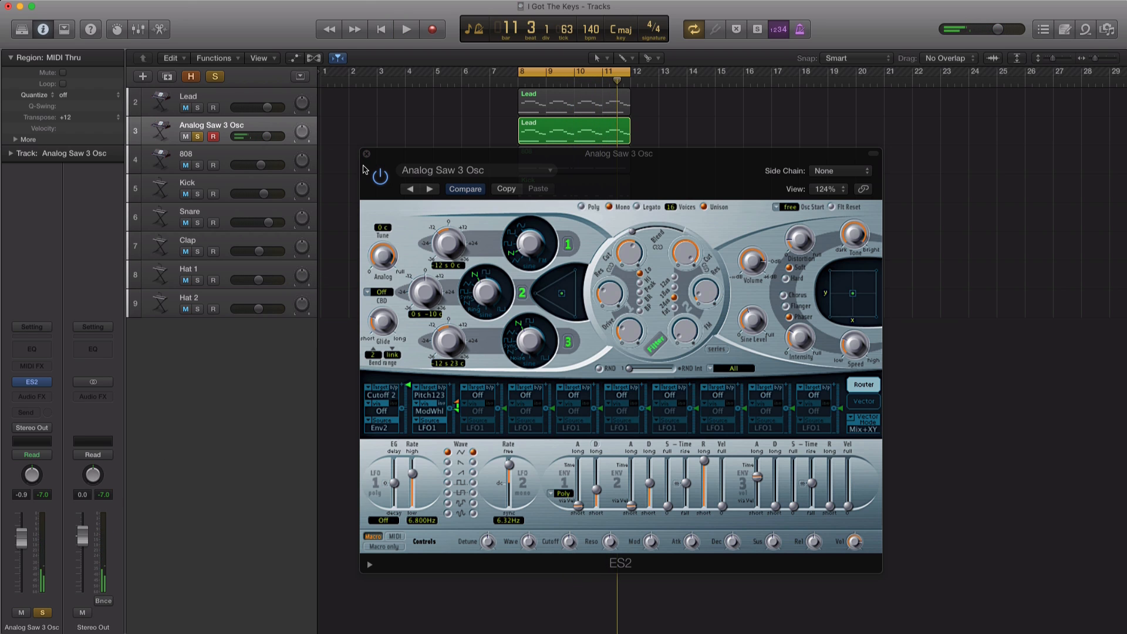
click(367, 155)
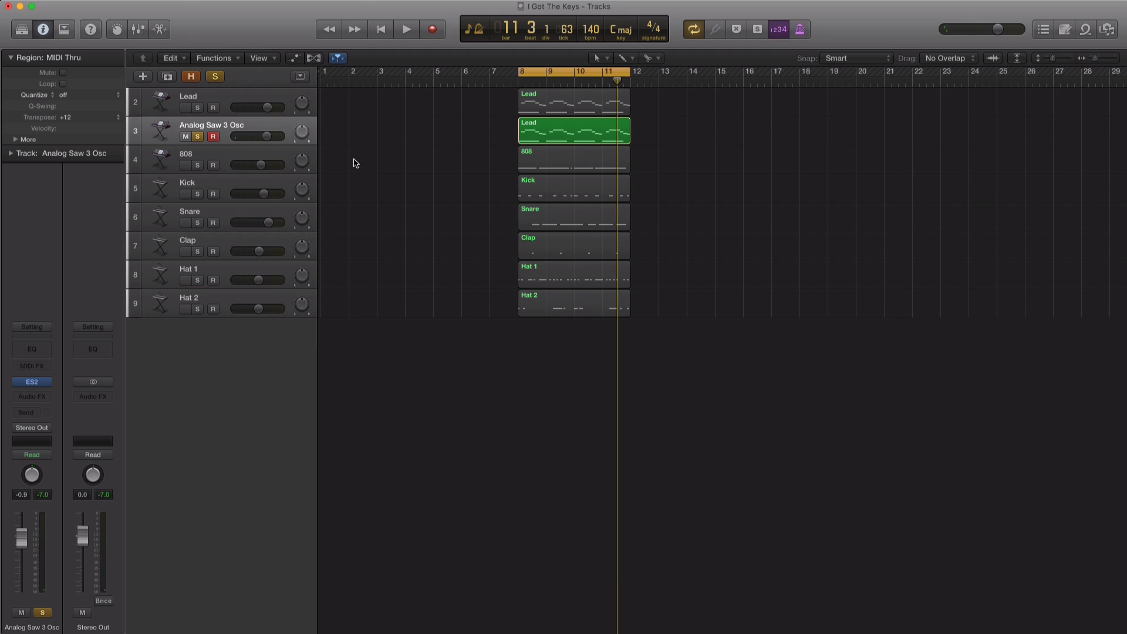
Step: Insert the stereo OneKnob Pumper as an audio effect on the Analog Saw 3 Osc track and move its window clear of the regions
click(40, 400)
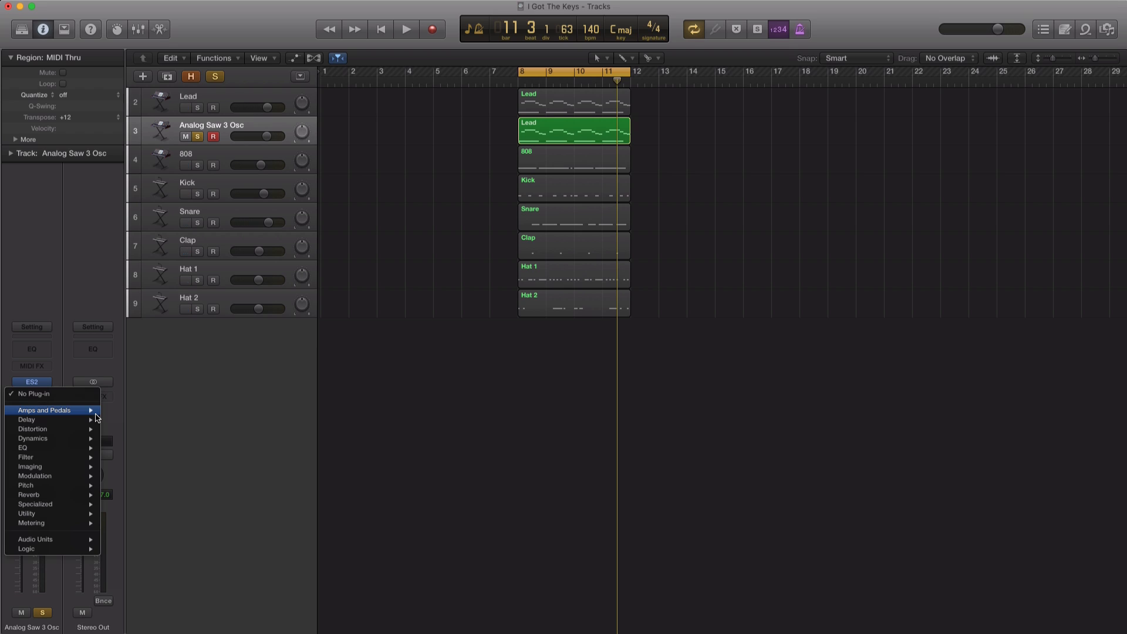
mouse_move(95, 413)
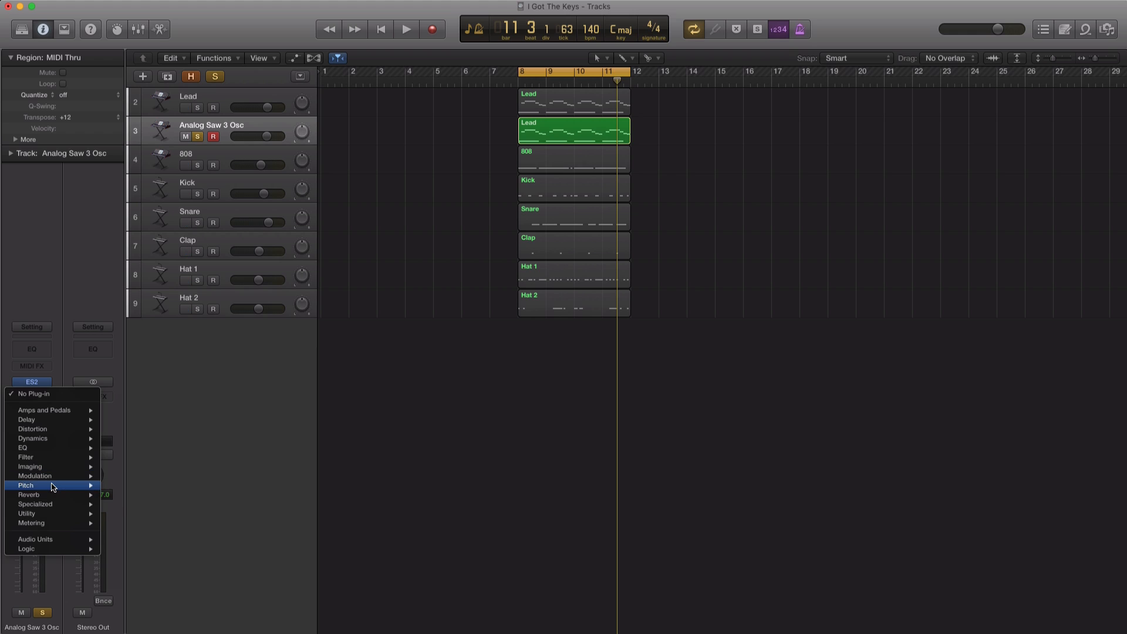
mouse_move(48, 541)
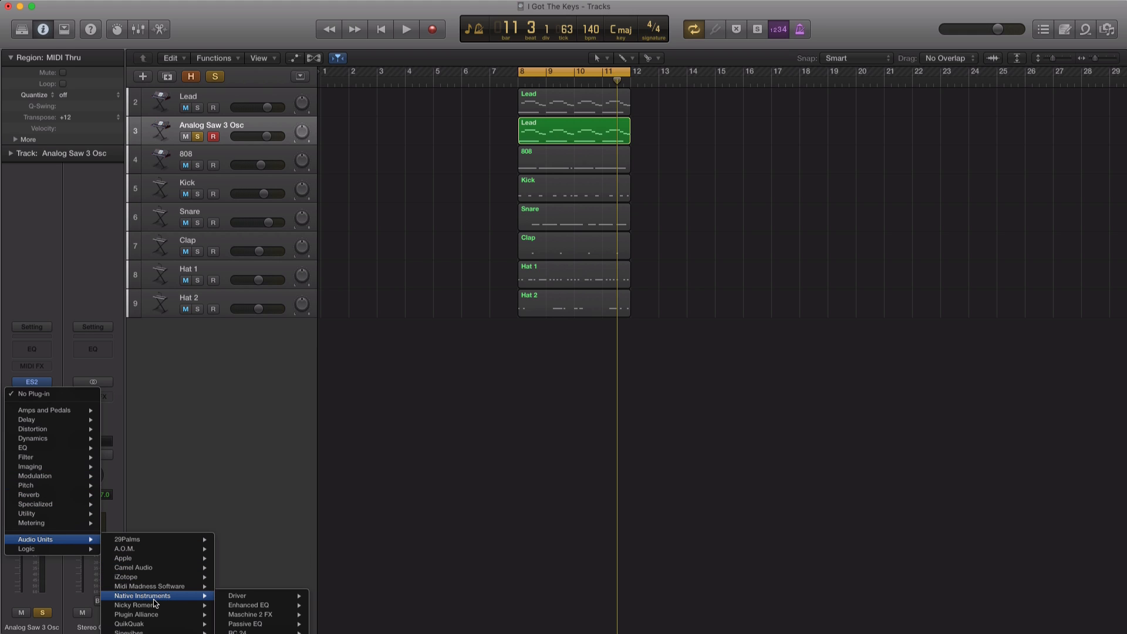
mouse_move(176, 579)
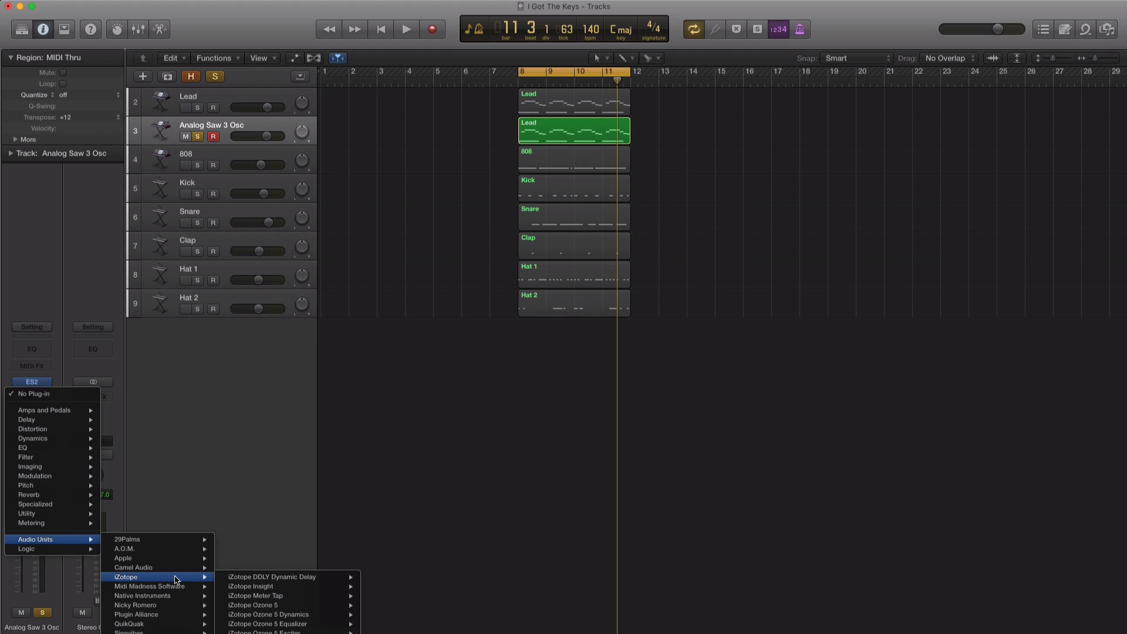
mouse_move(154, 632)
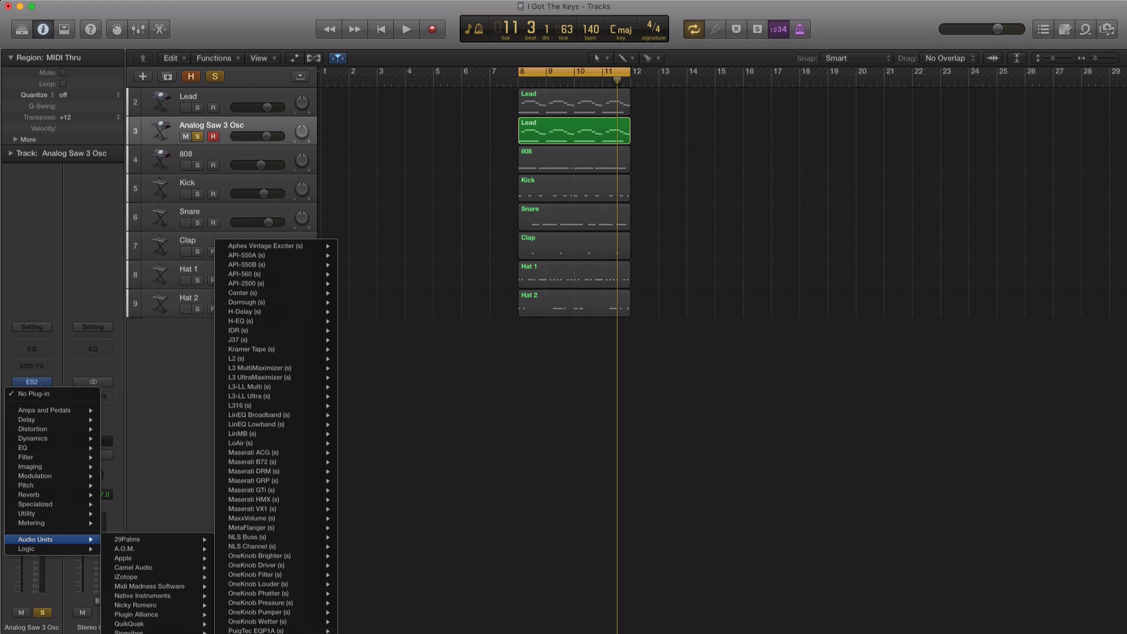
mouse_move(256, 610)
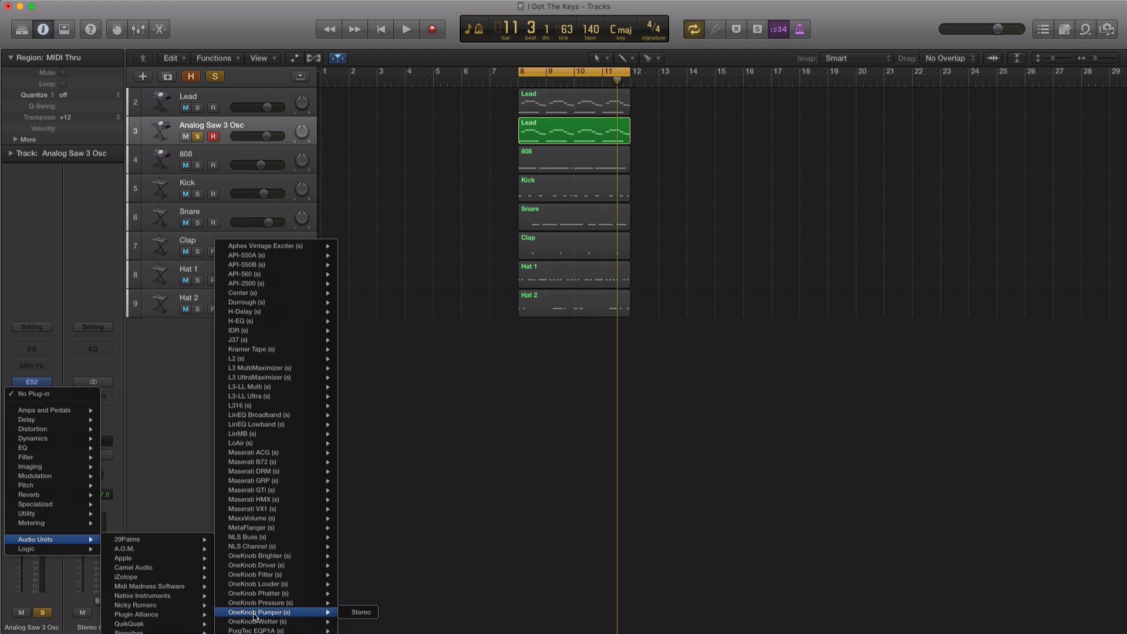
click(361, 612)
drag(108, 50, 745, 146)
Step: Set OneKnob Pumper's amount to about 6.7 while auditioning the loop, then close the plug-in
key(space)
drag(755, 297, 755, 376)
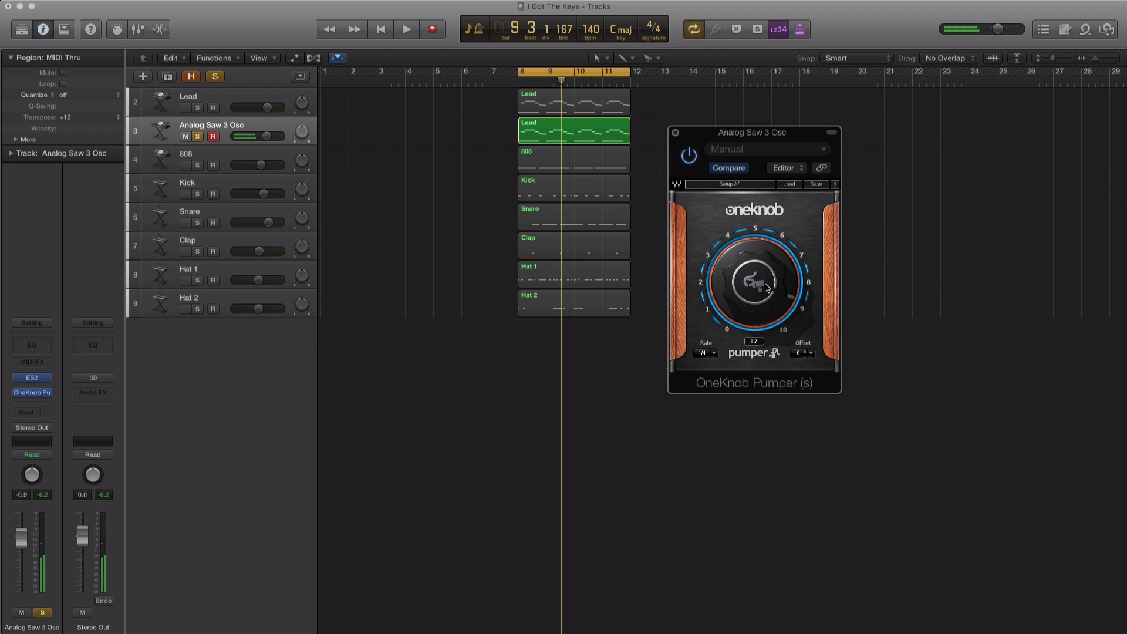
key(space)
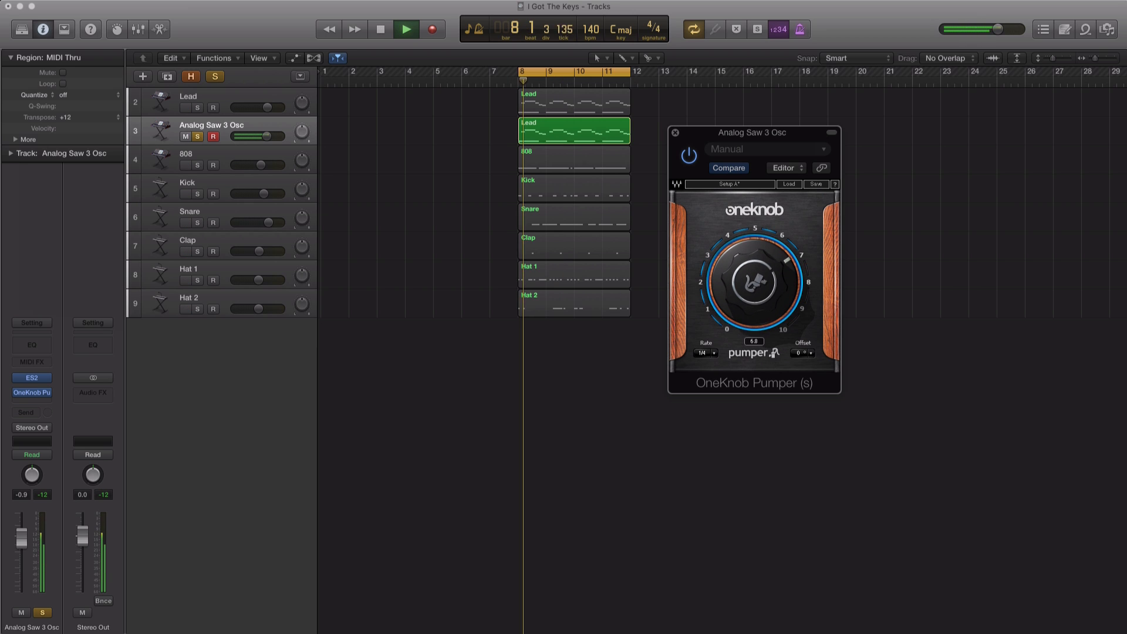
drag(761, 278, 760, 285)
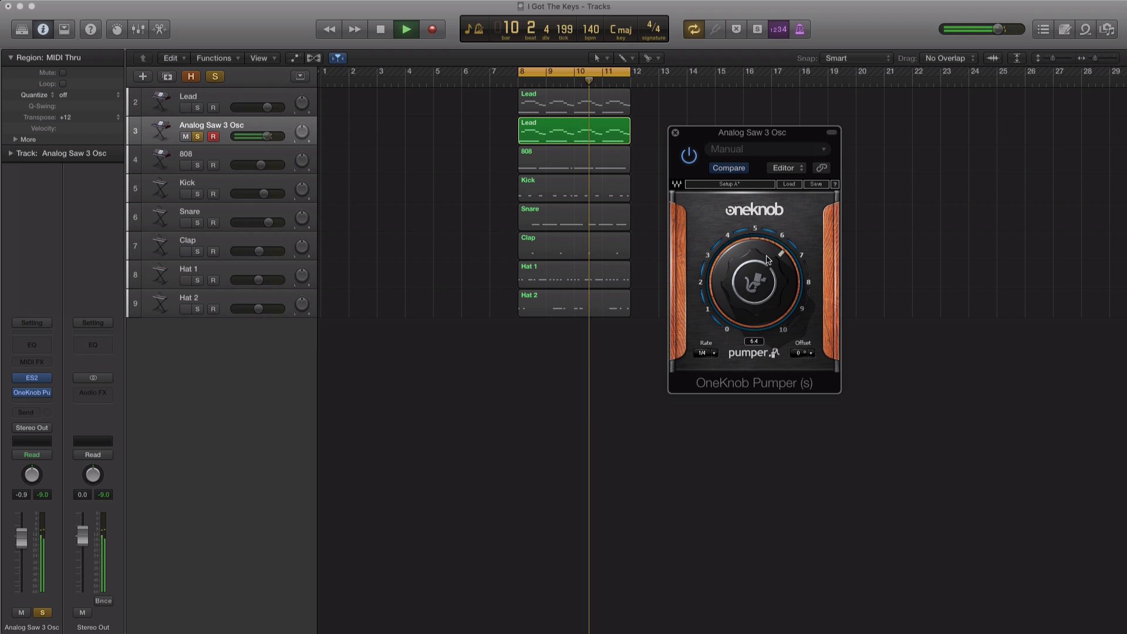
drag(762, 275, 763, 272)
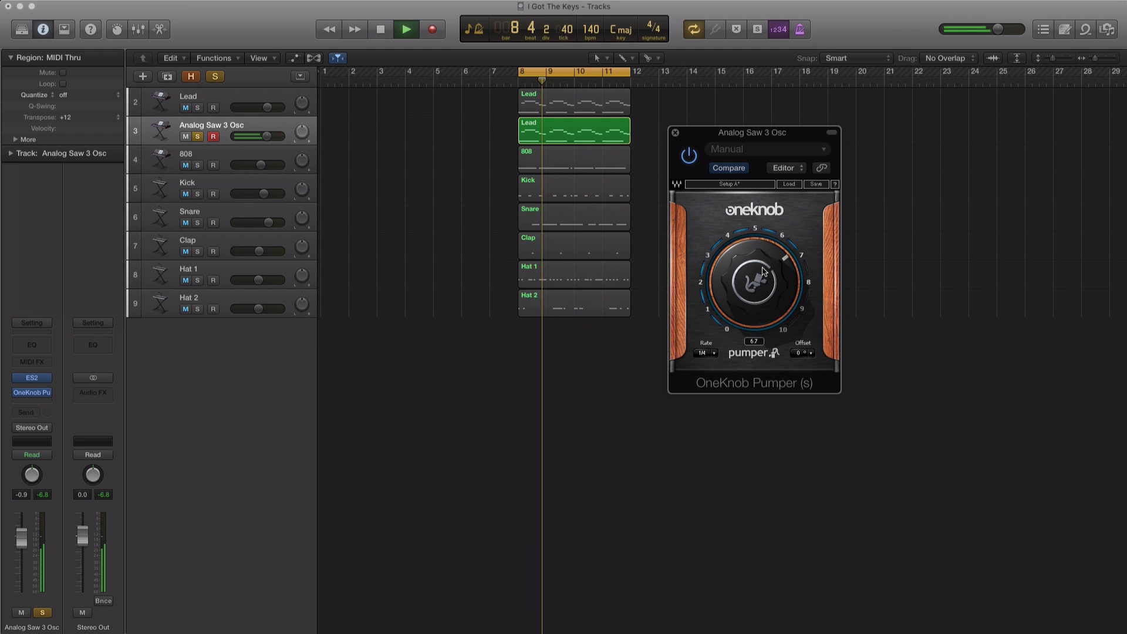
mouse_move(752, 268)
mouse_down()
mouse_move(752, 288)
mouse_move(751, 263)
mouse_up()
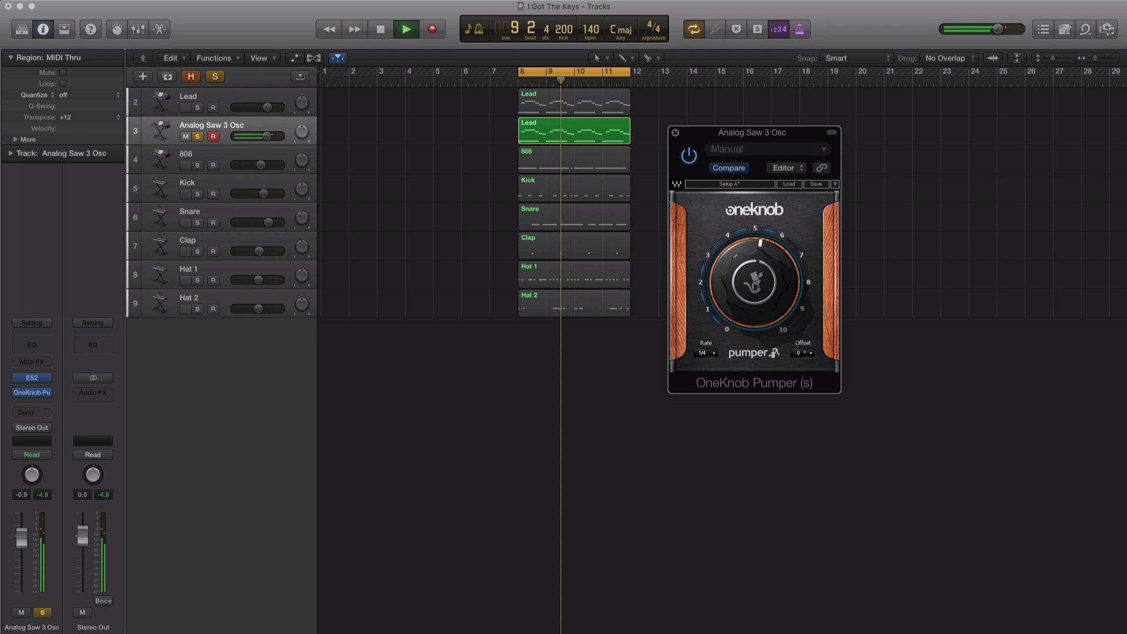
key(space)
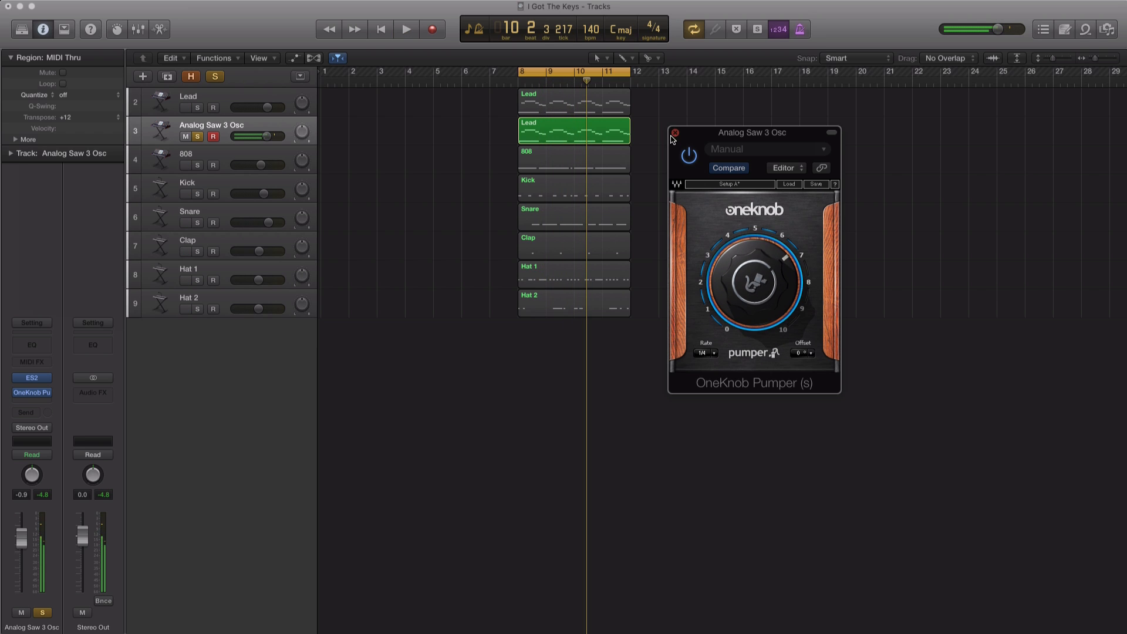
click(675, 134)
Step: Insert a stereo Flanger after OneKnob Pumper on the Analog Saw 3 Osc track and move its window clear of the tracks
click(36, 404)
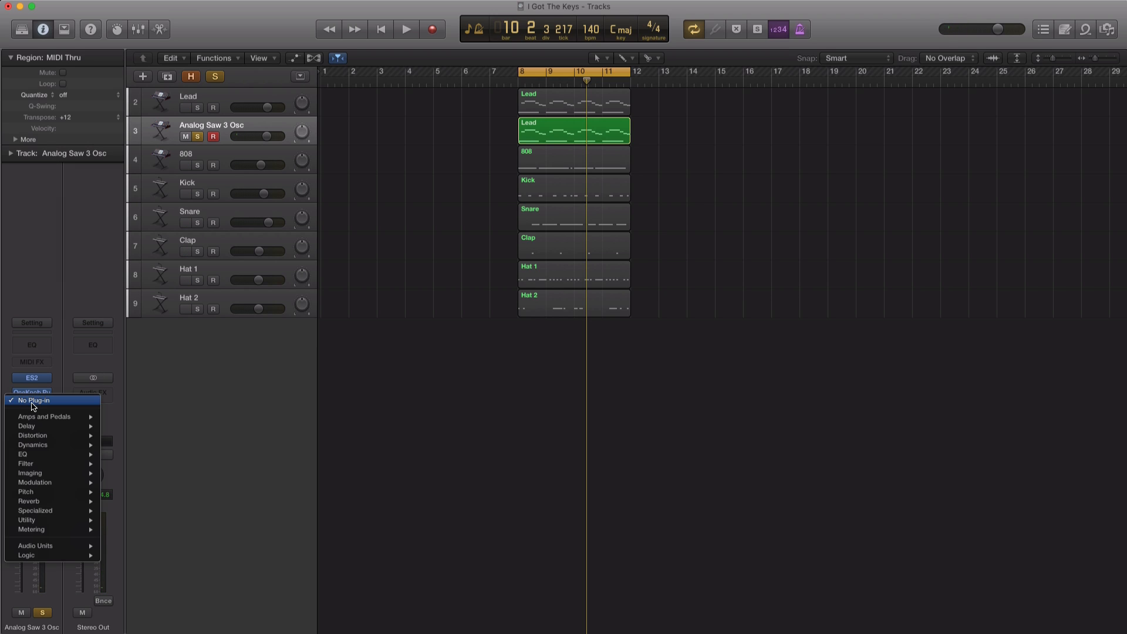
mouse_move(58, 474)
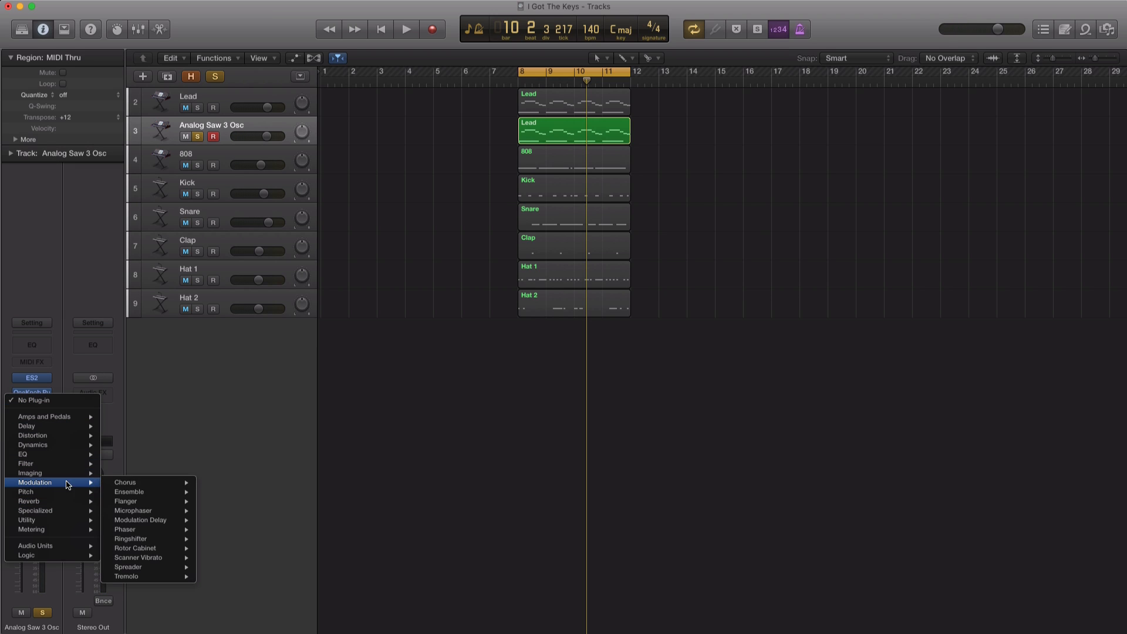
click(218, 501)
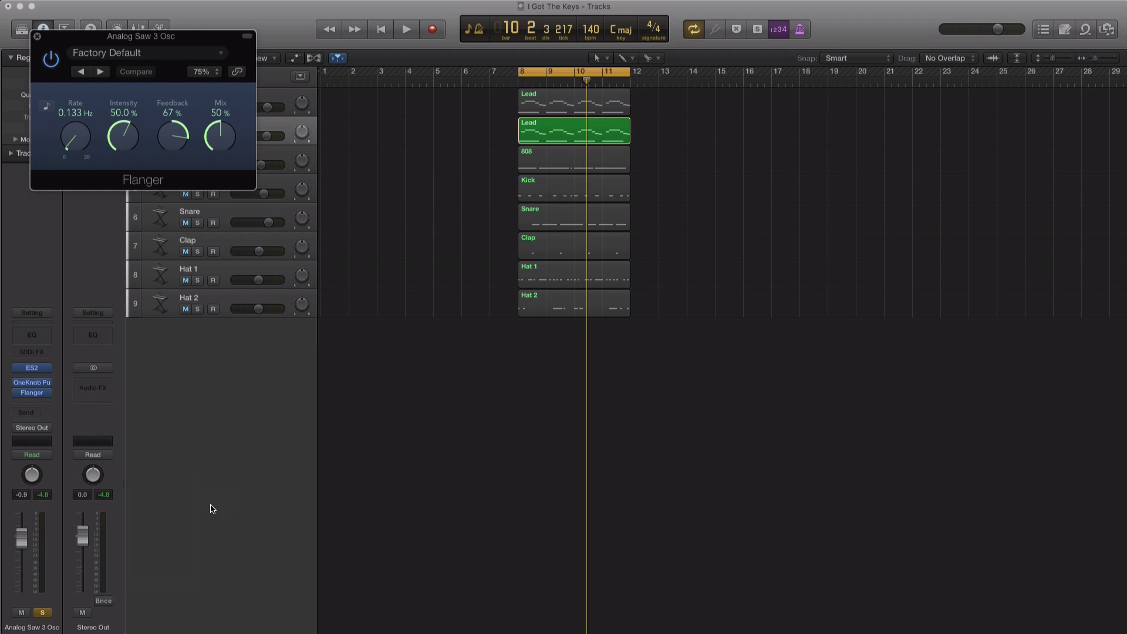
drag(188, 47, 741, 257)
Step: Audition the Flanger presets over the loop, choose Notch Flanger, and close the plug-in
key(space)
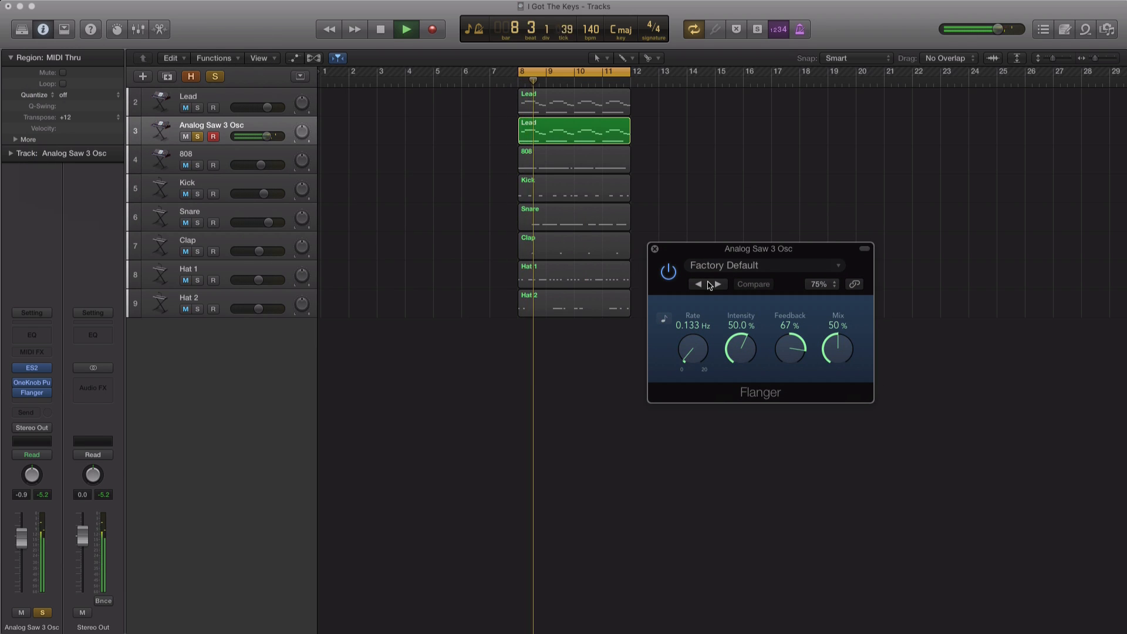
click(717, 285)
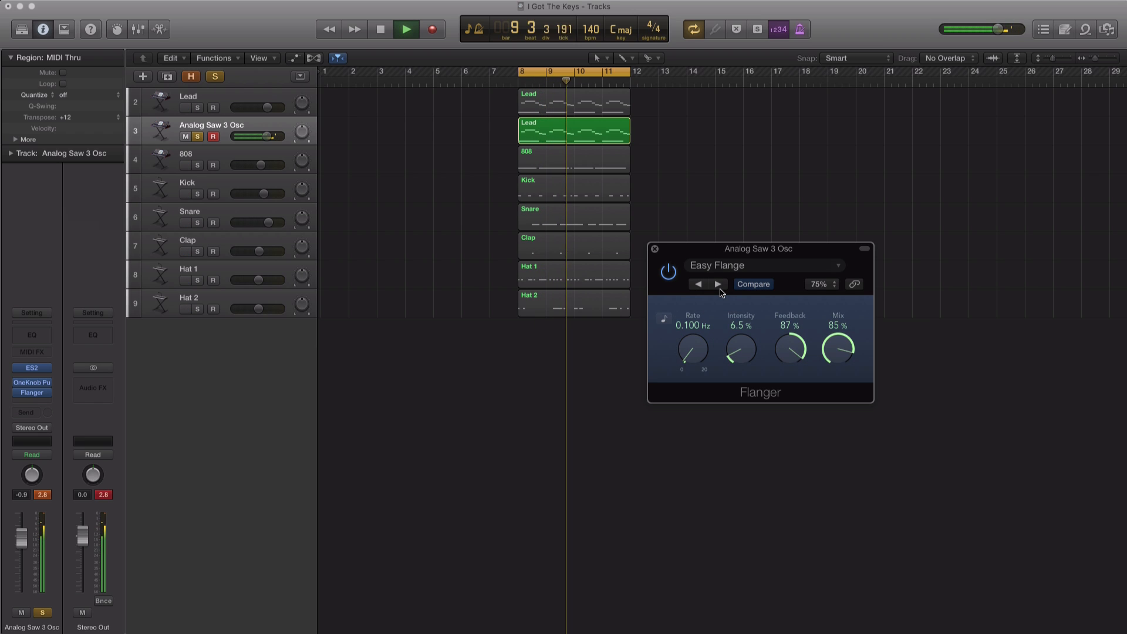
click(720, 289)
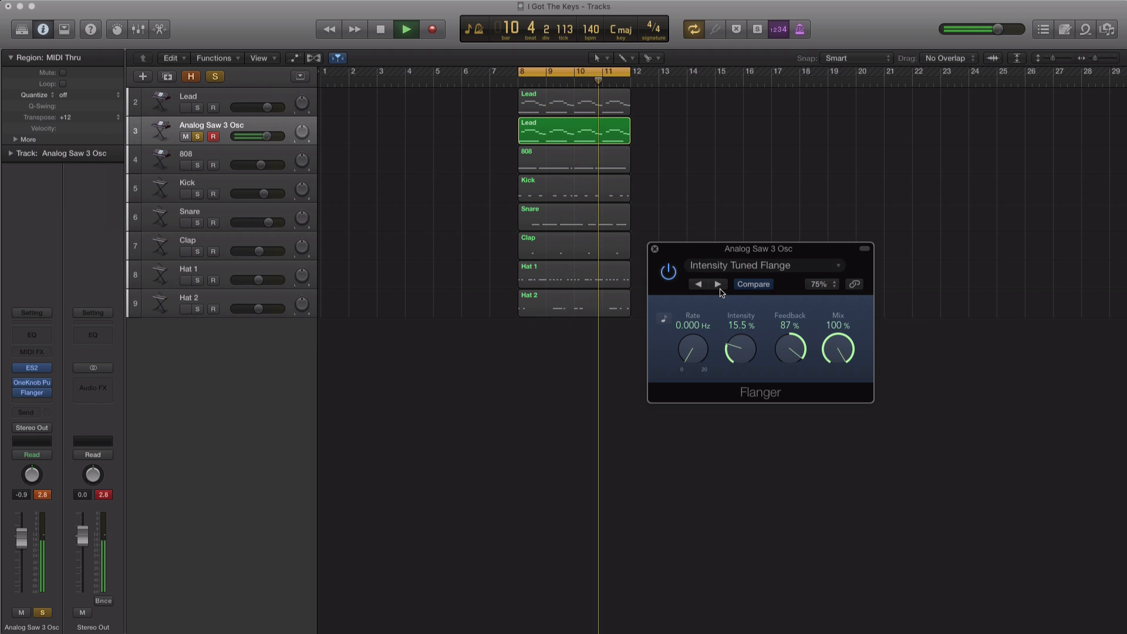
click(720, 289)
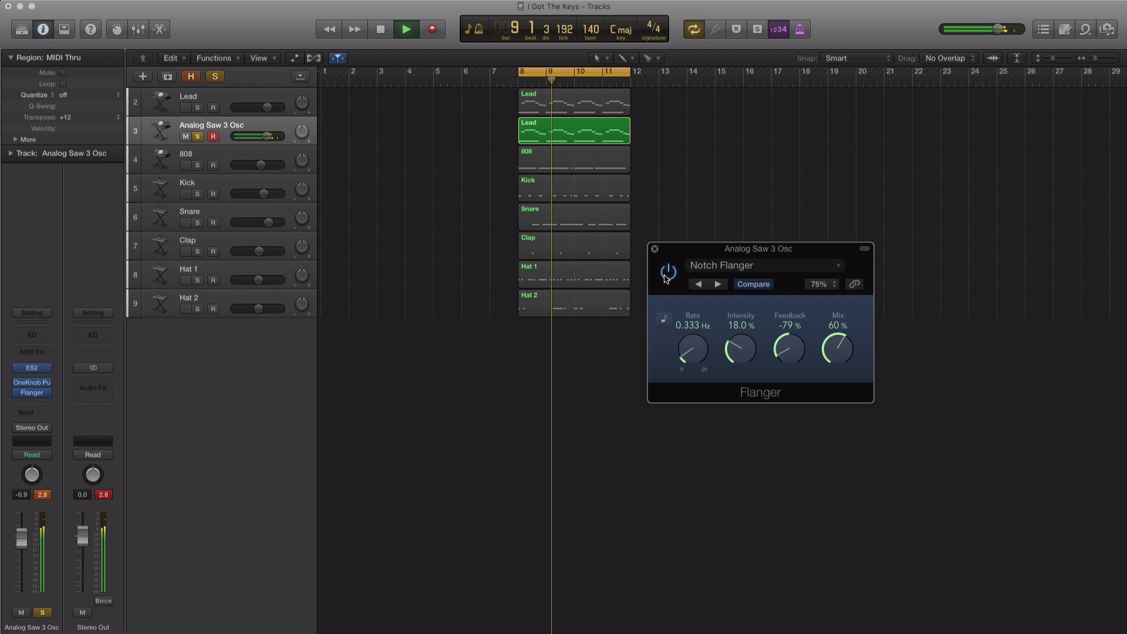
key(space)
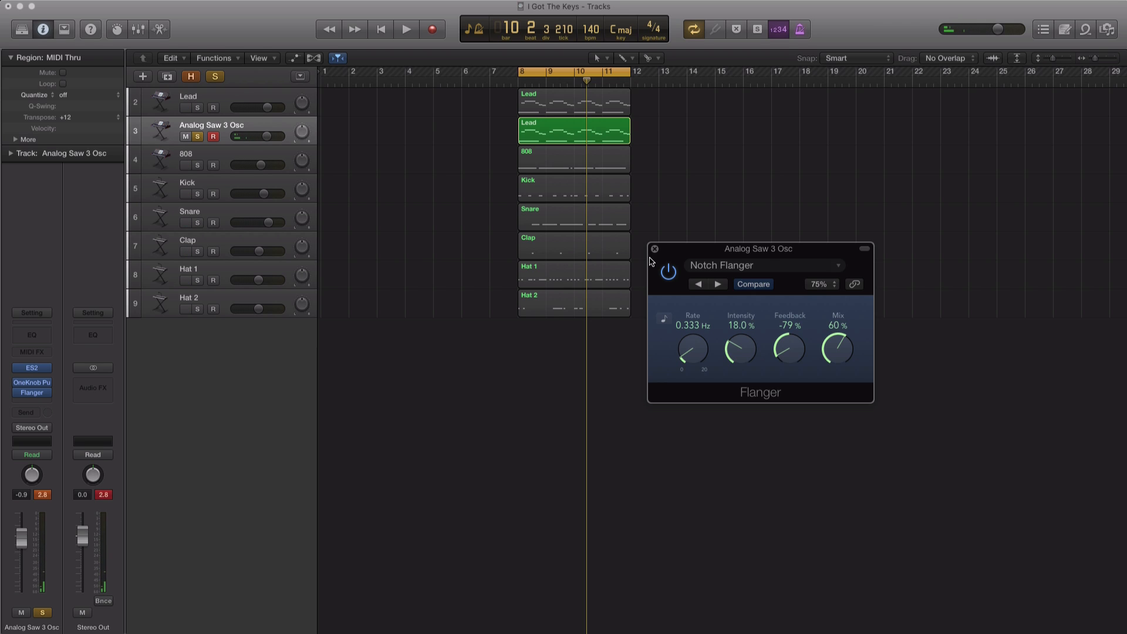
click(654, 249)
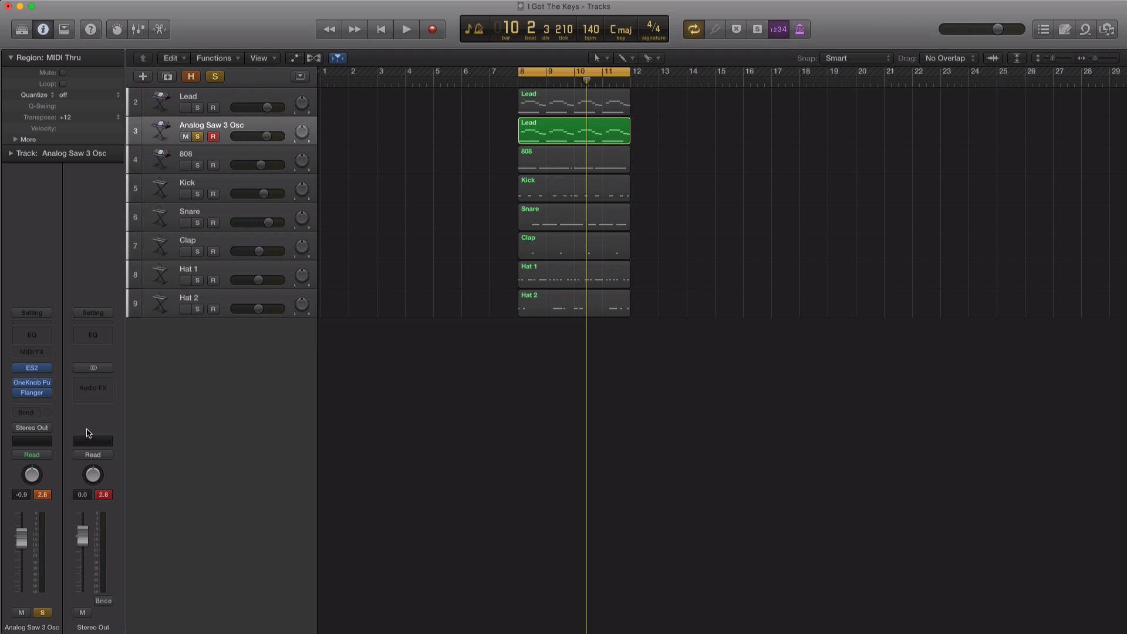
Step: Insert a stereo Chorus after the Flanger on the Analog Saw 3 Osc track and move its window toward the screen's centre
click(44, 404)
mouse_move(52, 485)
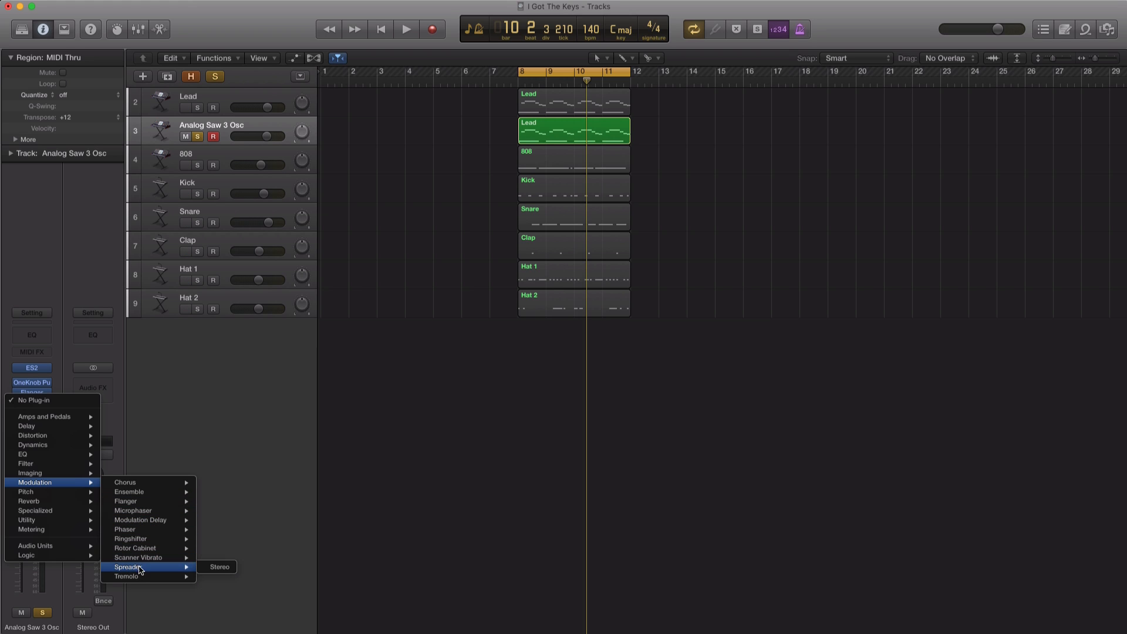
click(216, 482)
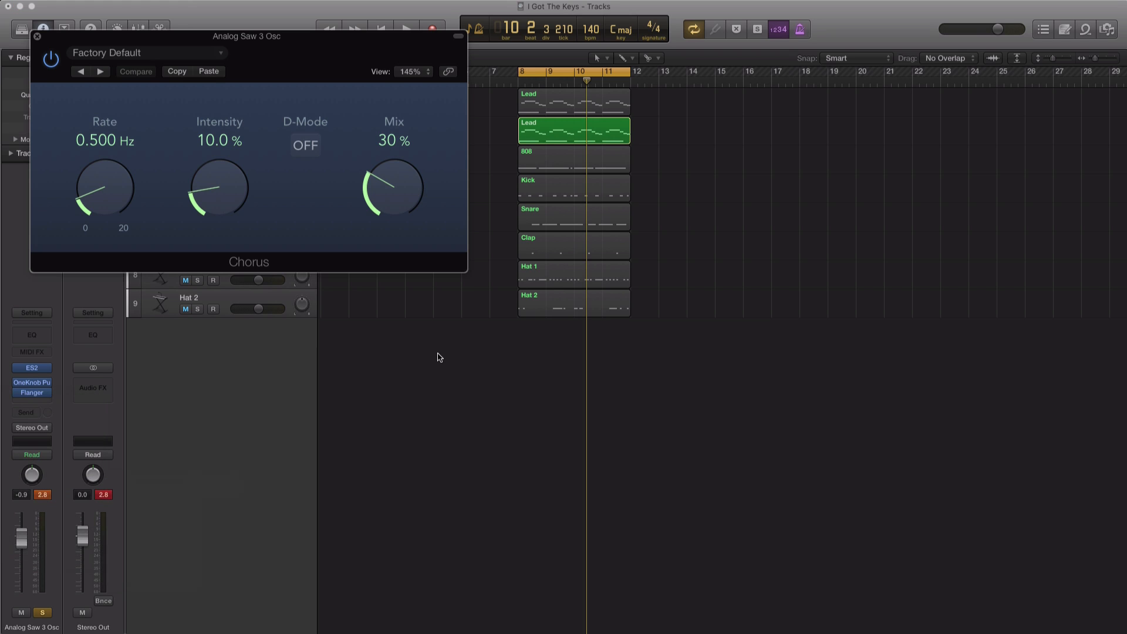
drag(300, 65, 649, 330)
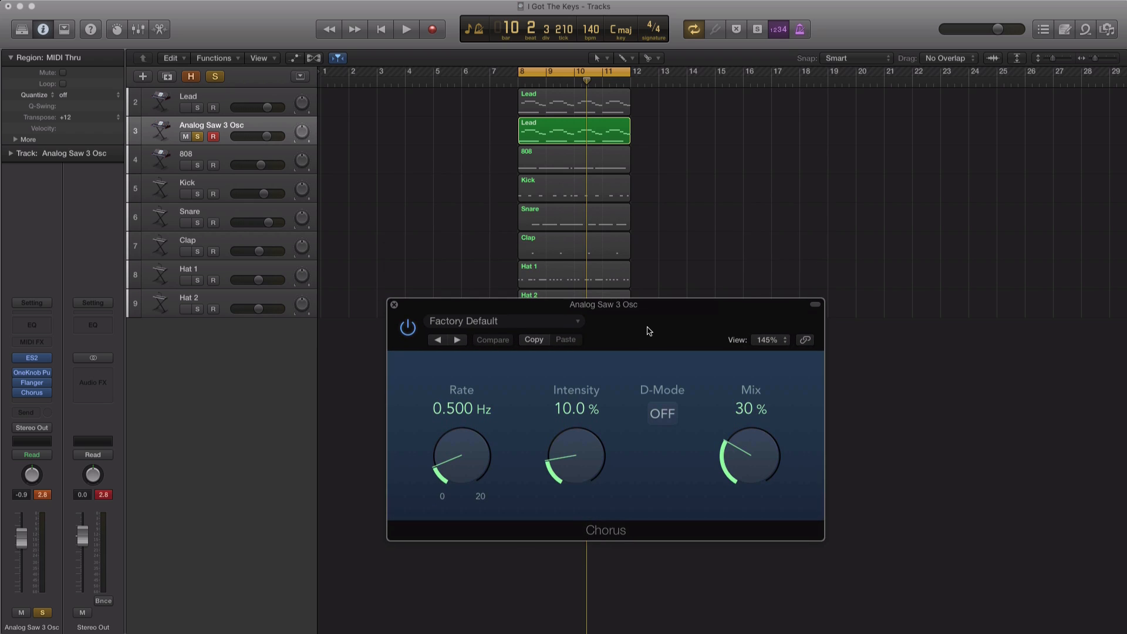
Step: Play the loop with the Chorus Mix at 30% and compare the sound with the effect bypassed and enabled
key(space)
mouse_move(740, 452)
mouse_down()
mouse_move(739, 469)
mouse_move(741, 447)
mouse_up()
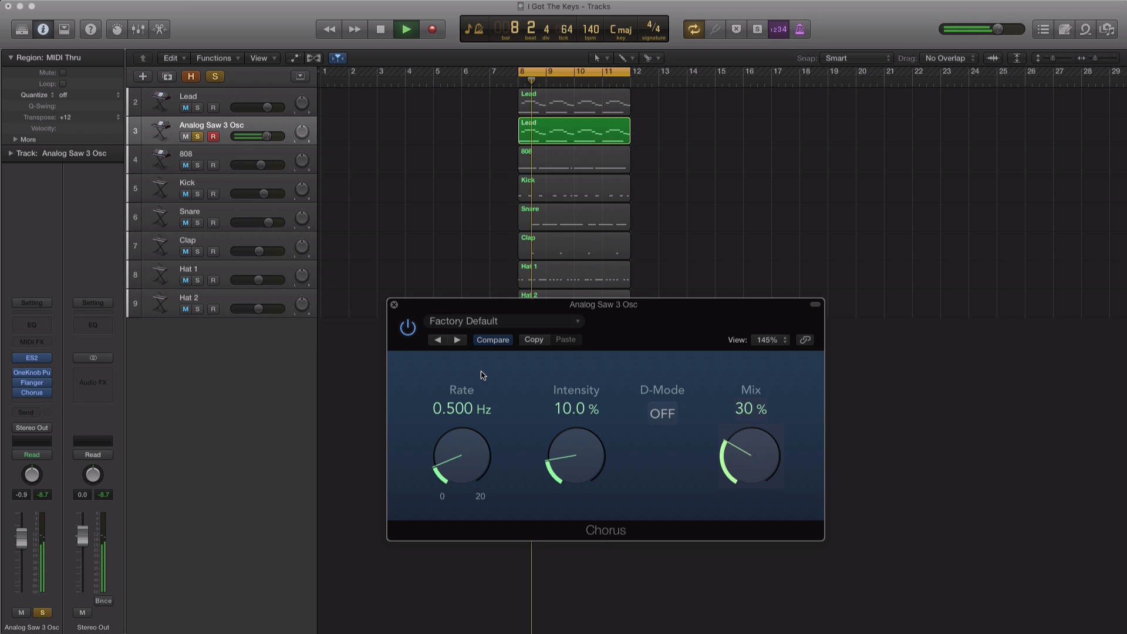
click(408, 329)
click(410, 332)
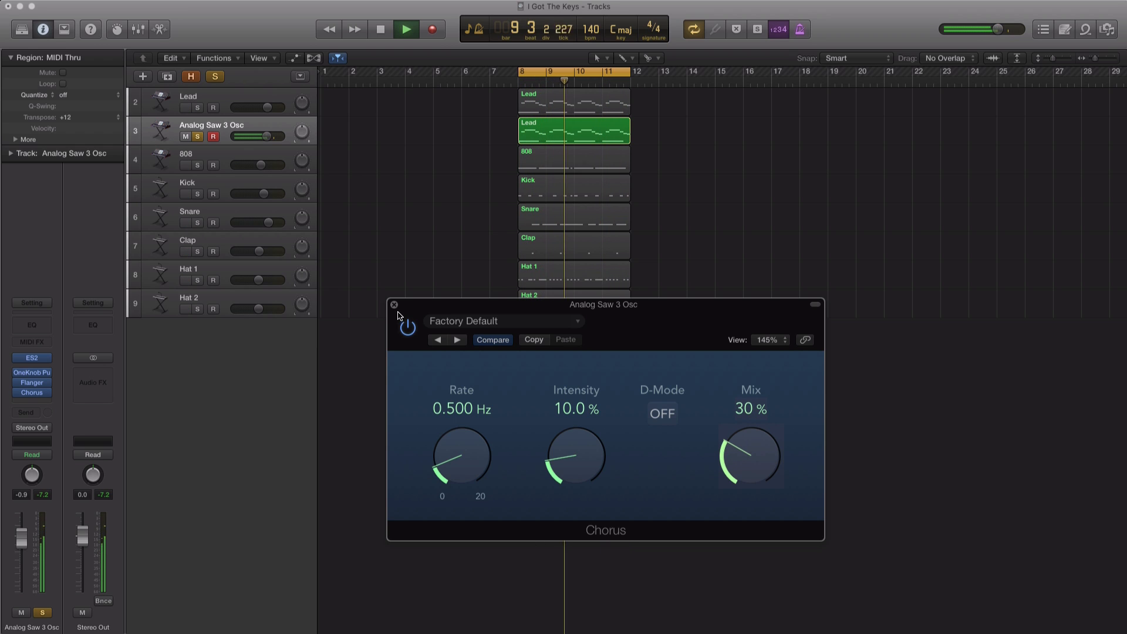
Step: Close the Chorus, stop playback, and insert a stereo Tape Delay after it on the Analog Saw 3 Osc track, moving its window over the arrangement
click(394, 305)
key(space)
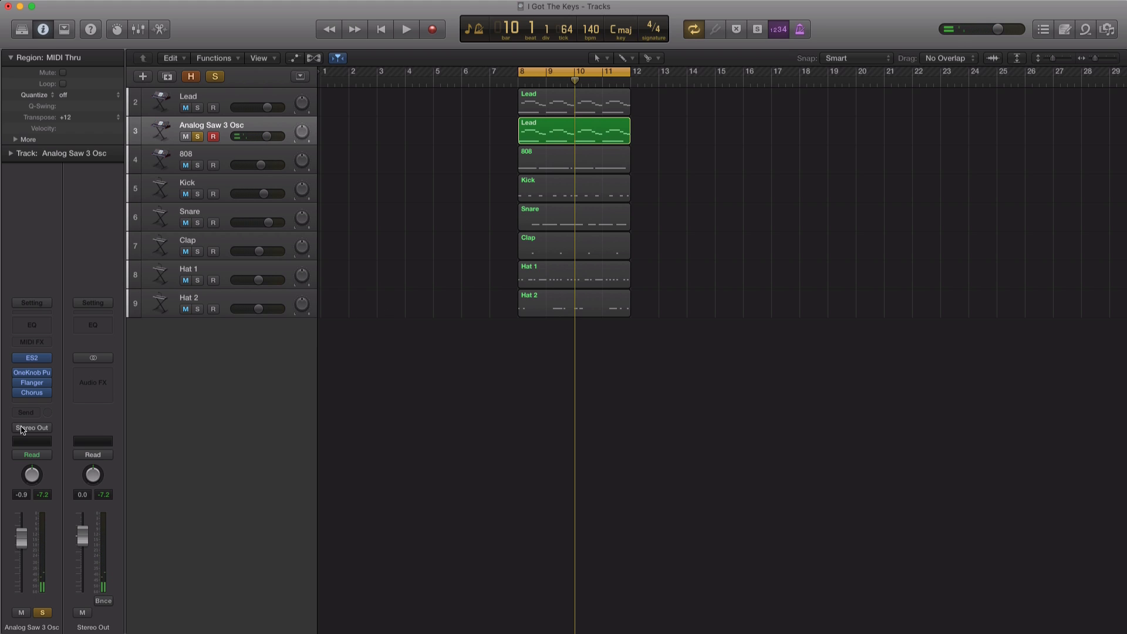
click(32, 403)
mouse_move(89, 427)
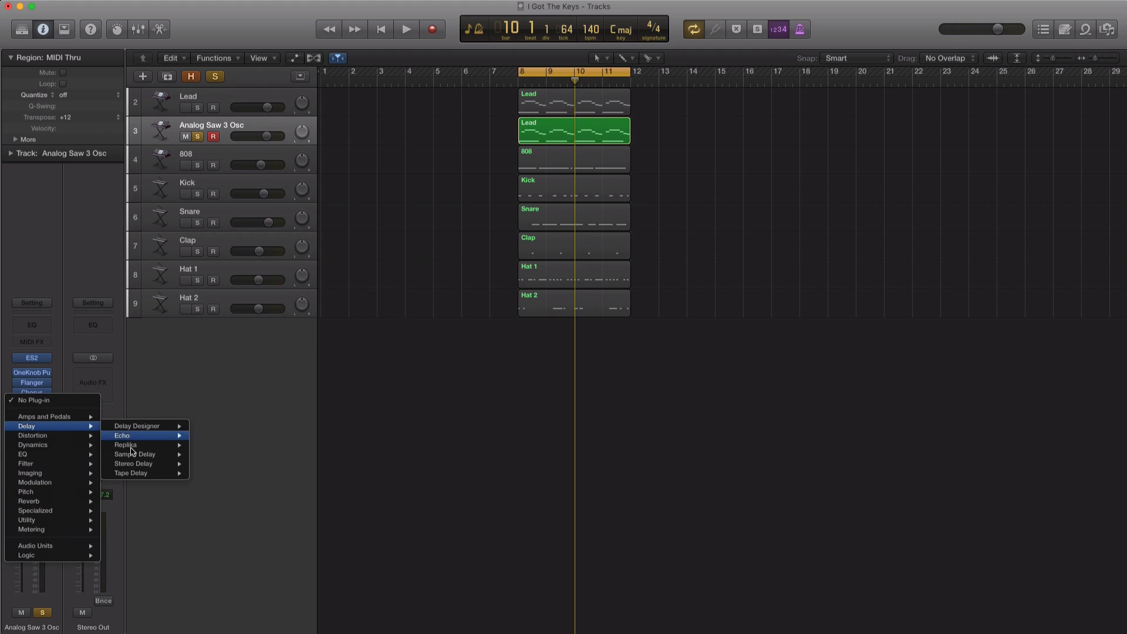
mouse_move(163, 473)
click(198, 473)
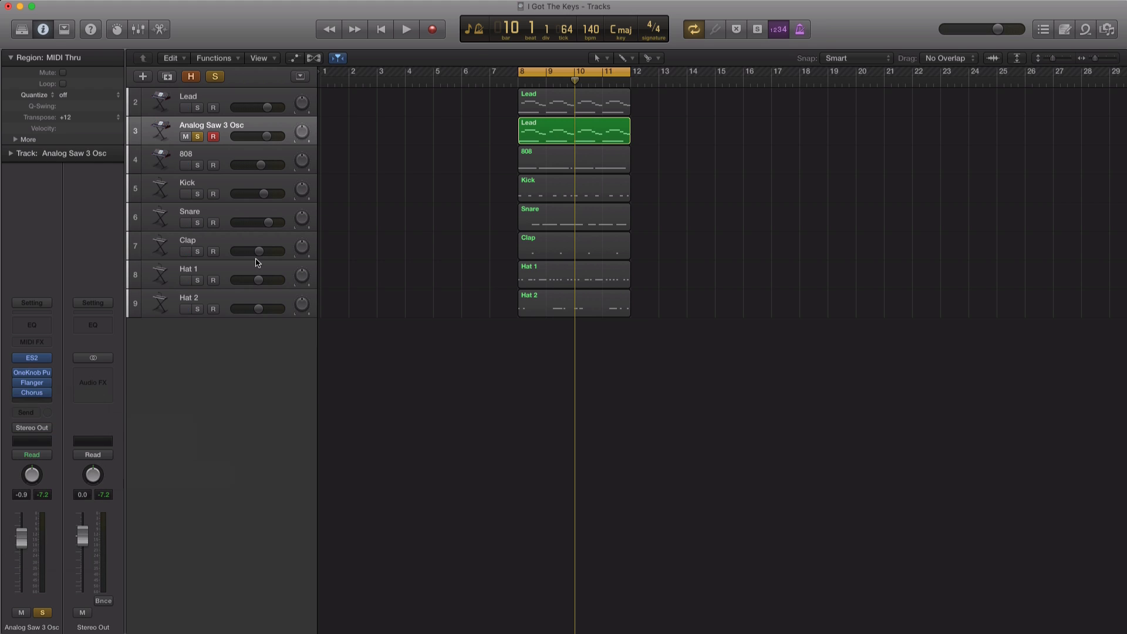
drag(279, 66, 637, 141)
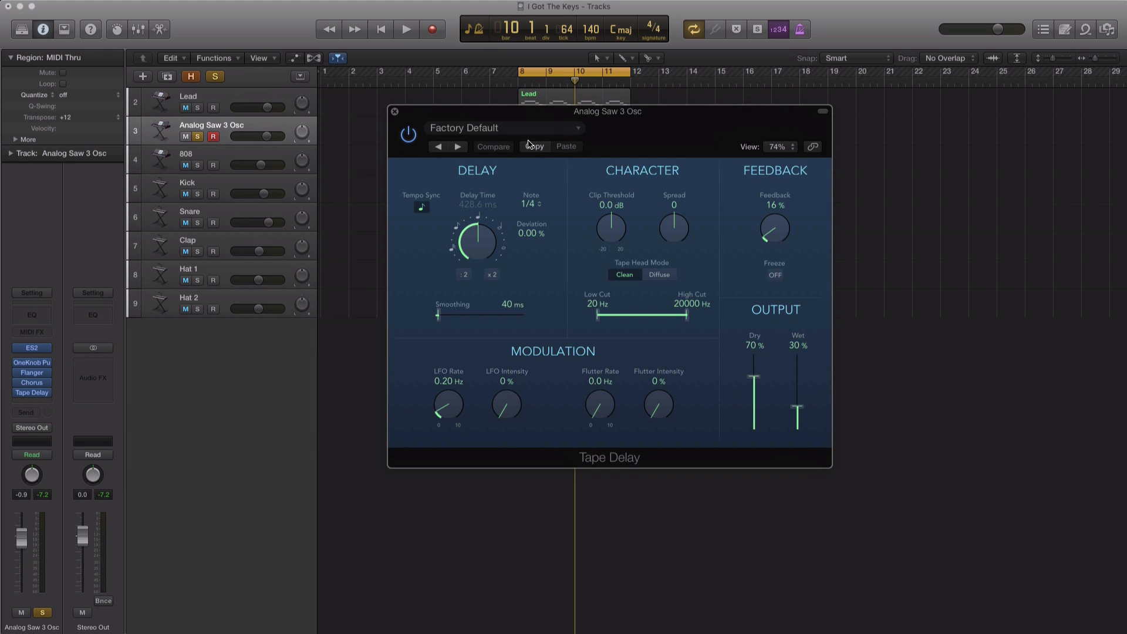
Step: Set the Tape Delay note value to 1/8 and its output to 100% dry and 10% wet while the loop plays
click(531, 205)
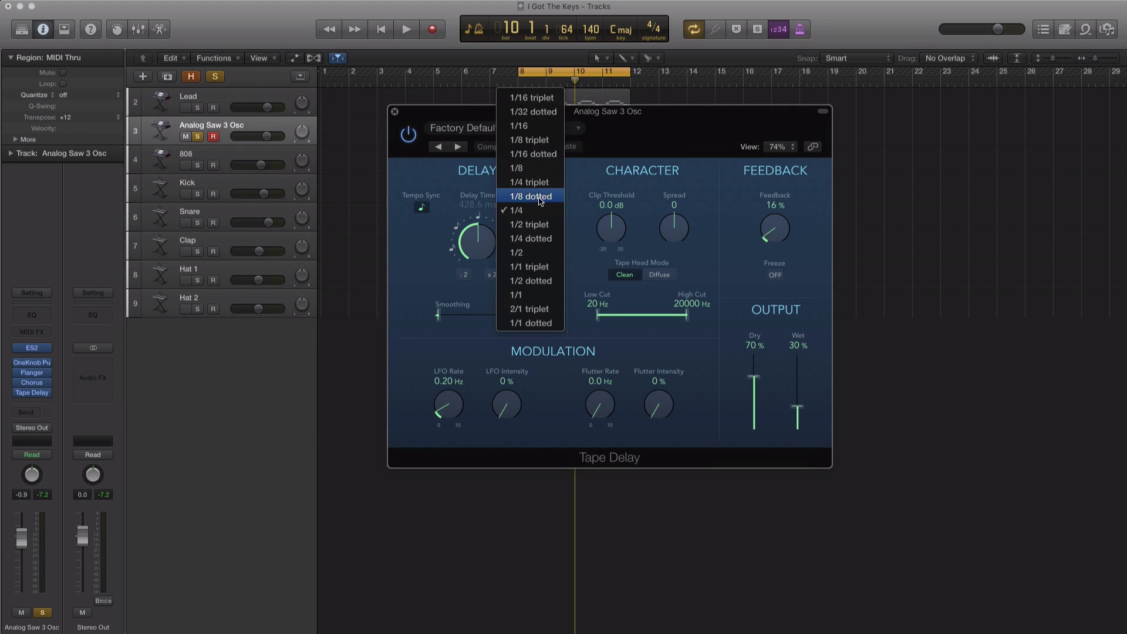
click(541, 177)
key(space)
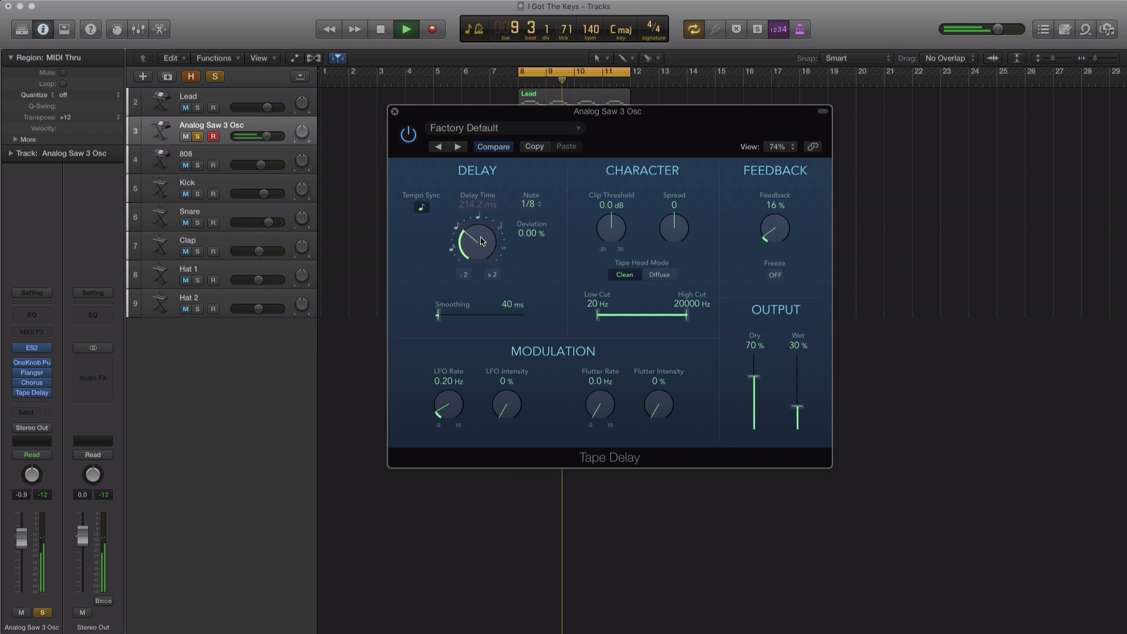
key(space)
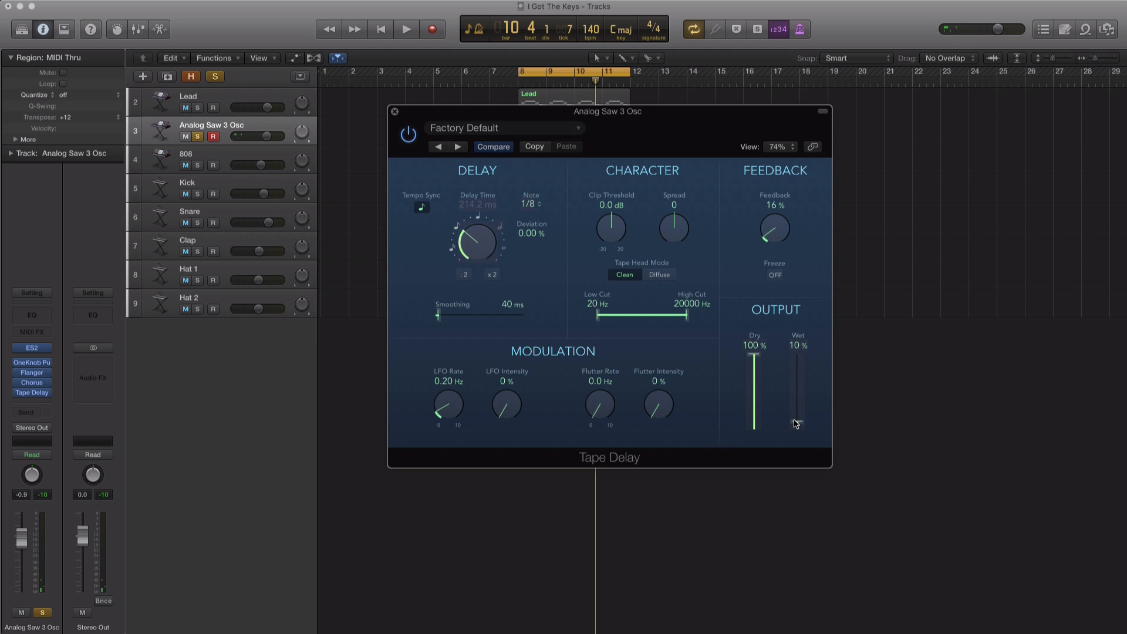
Step: Set the Tape Delay's deviation to -8.00% while auditioning the loop, and close the plug-in
key(space)
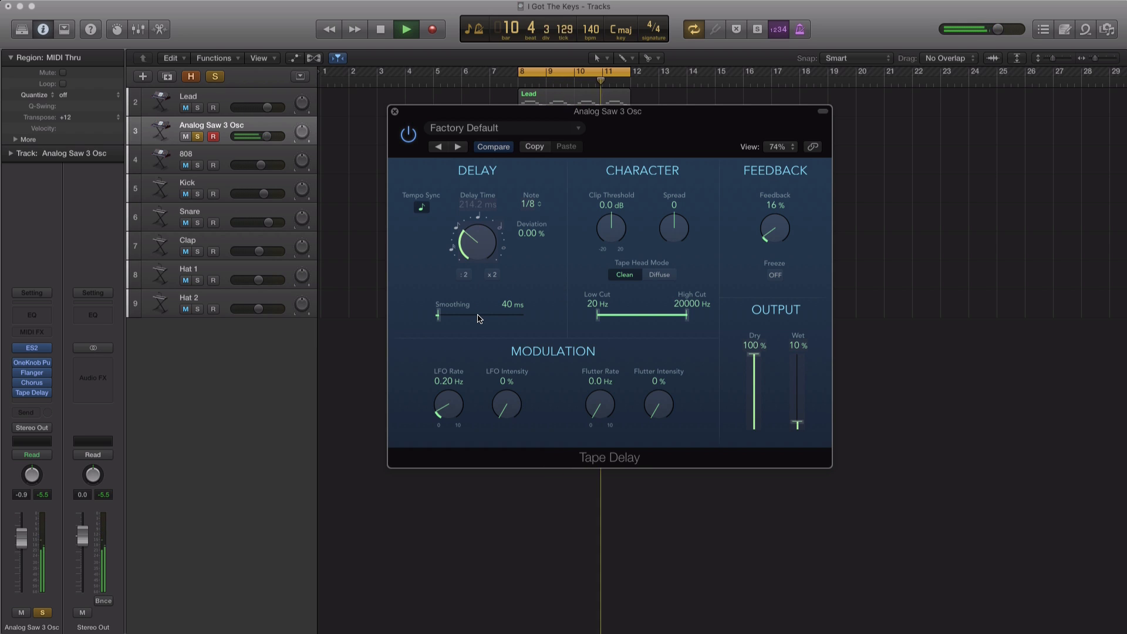
key(space)
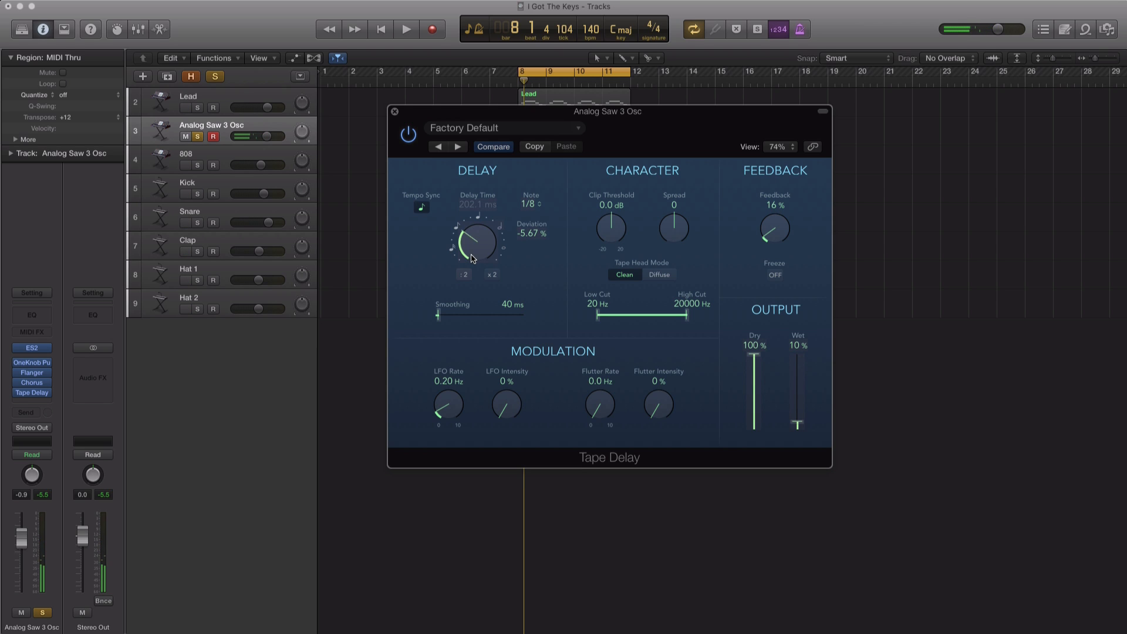
key(space)
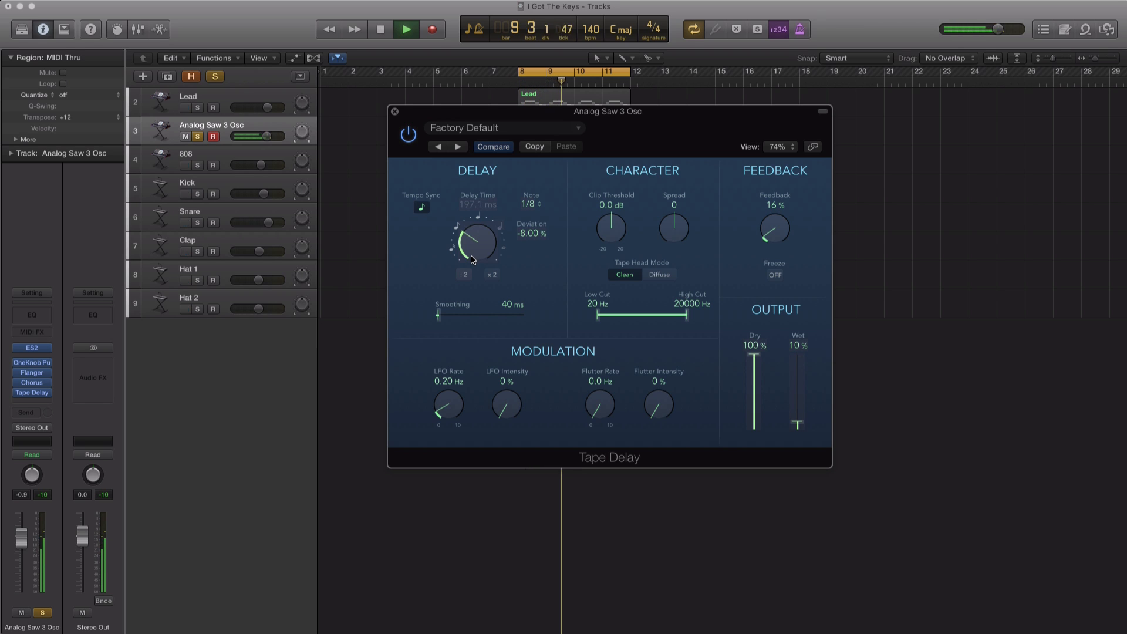
key(space)
click(395, 112)
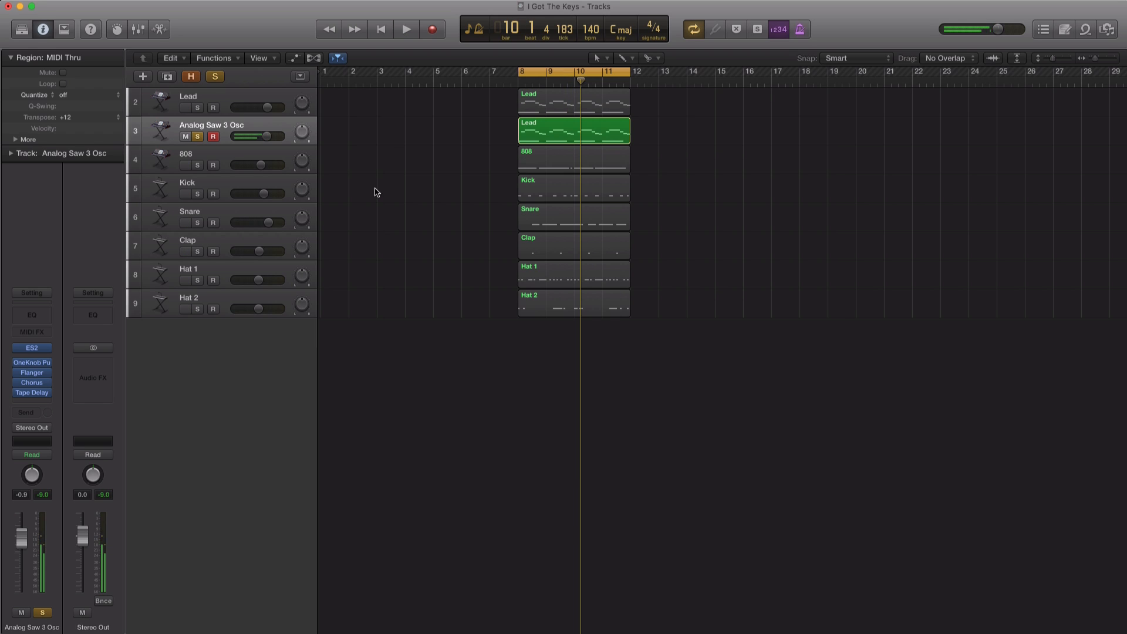
Step: Insert a stereo EnVerb reverb after the Tape Delay on the Analog Saw 3 Osc track and move its window over the arrangement
click(41, 402)
mouse_move(46, 502)
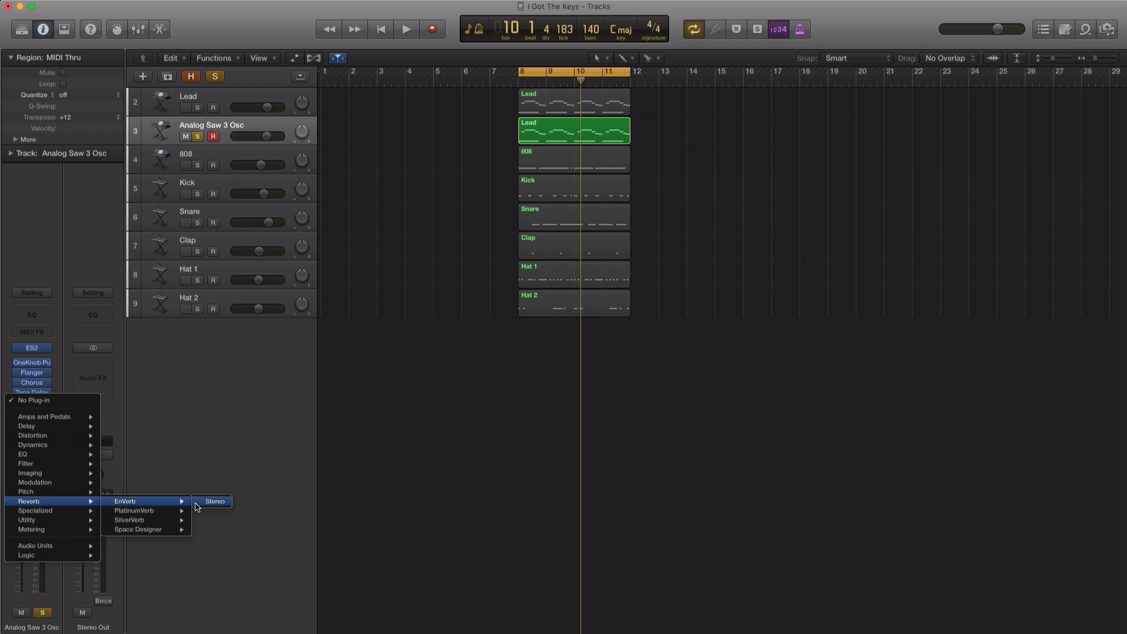
click(199, 503)
drag(265, 62, 554, 101)
drag(523, 88, 576, 129)
Step: Audition the EnVerb presets over the playing loop and choose Fast Reverse Verb
key(space)
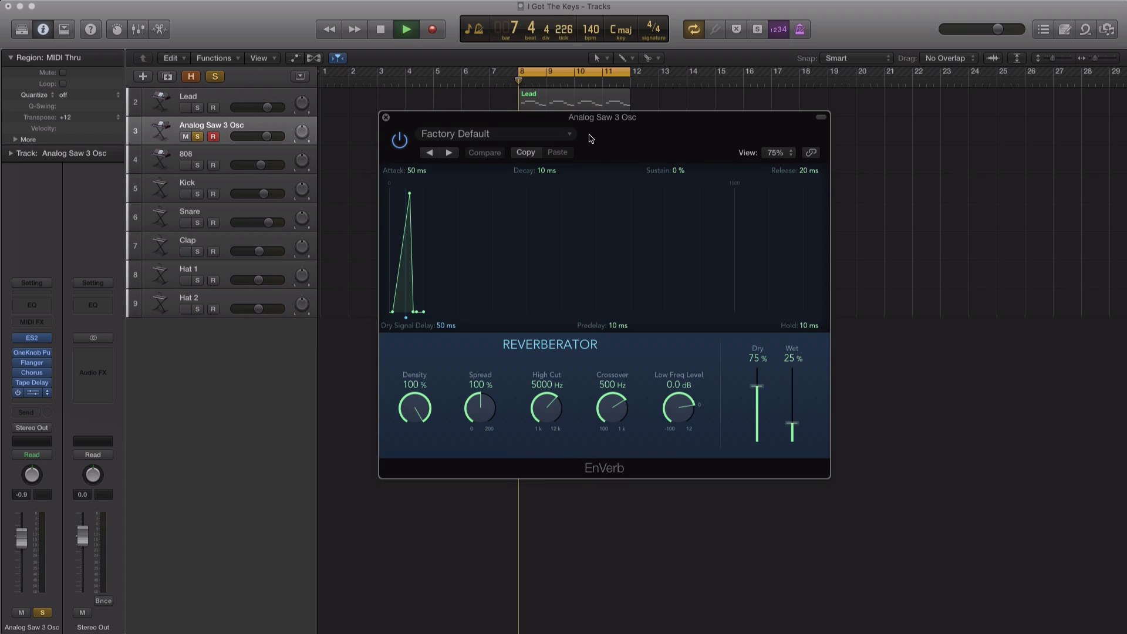
click(449, 152)
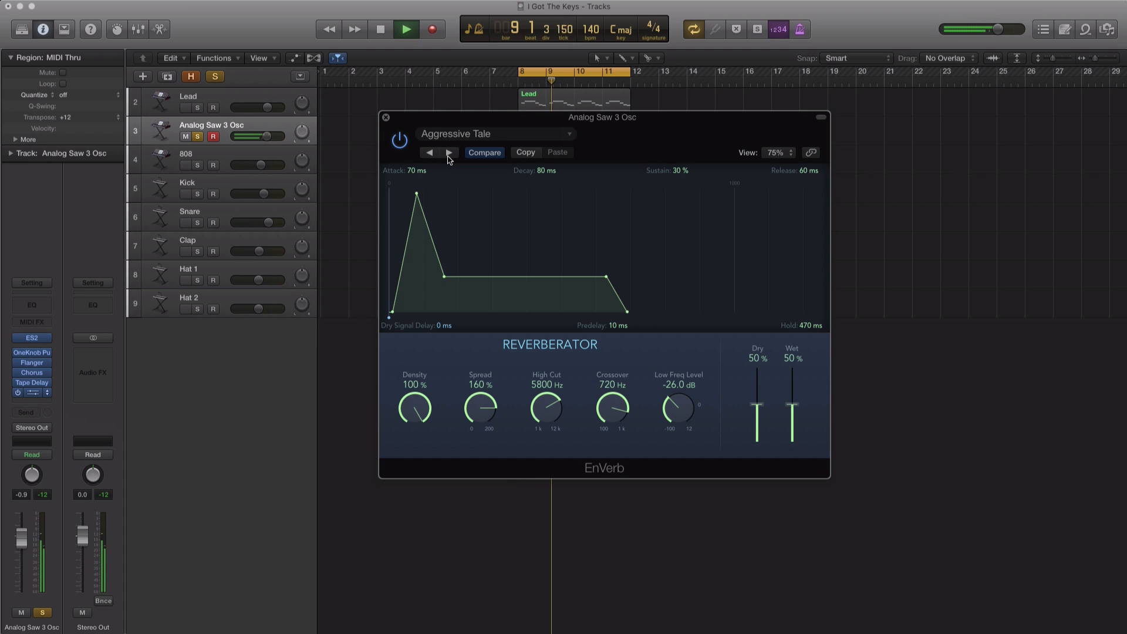
click(449, 153)
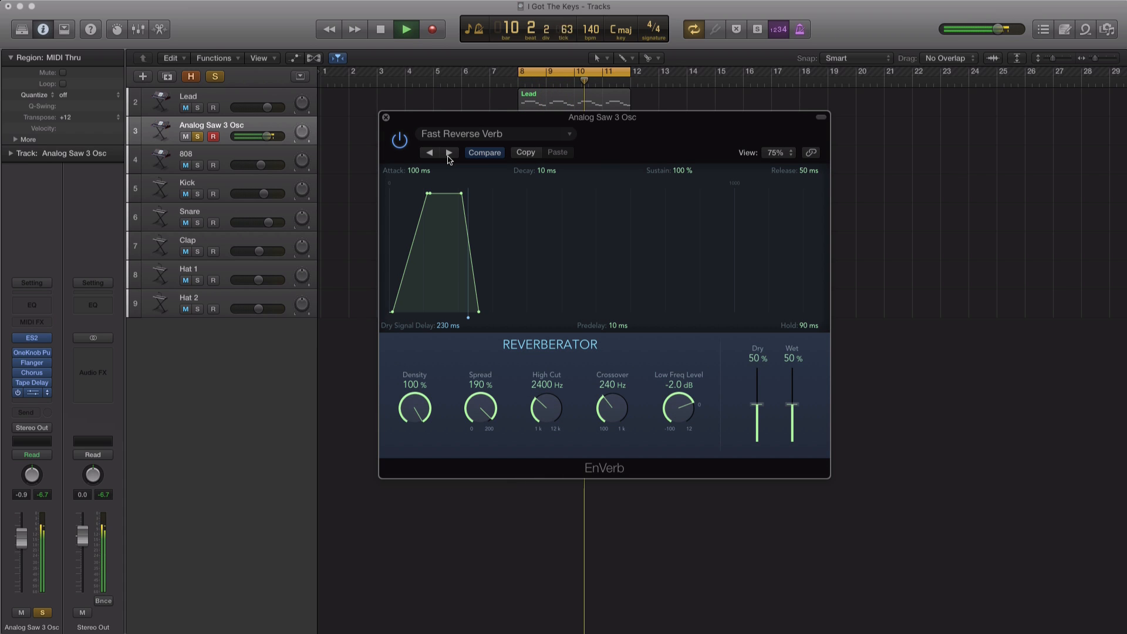
click(449, 153)
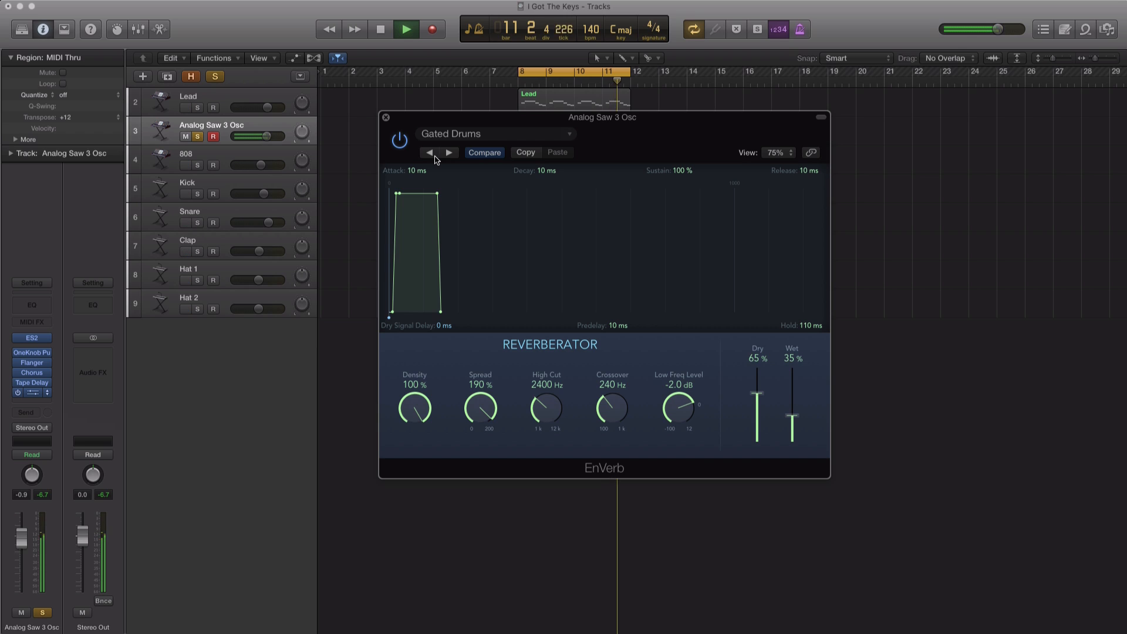
click(430, 153)
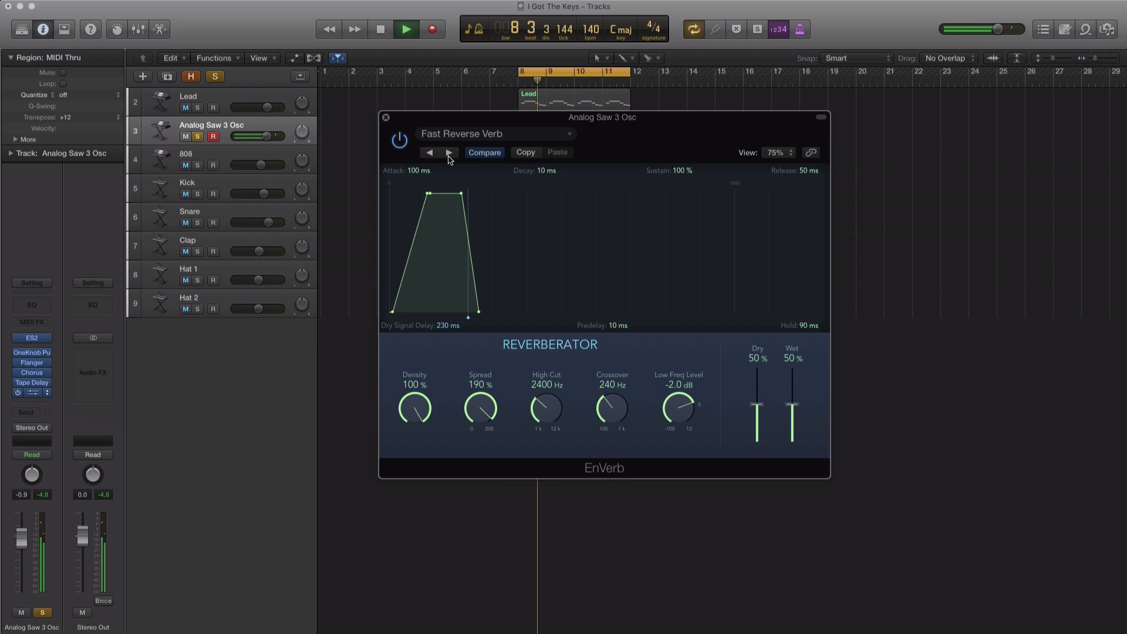
Step: Set the EnVerb output to 100% dry and 10% wet, and stop the loop
drag(756, 405, 757, 369)
drag(792, 405, 789, 442)
key(space)
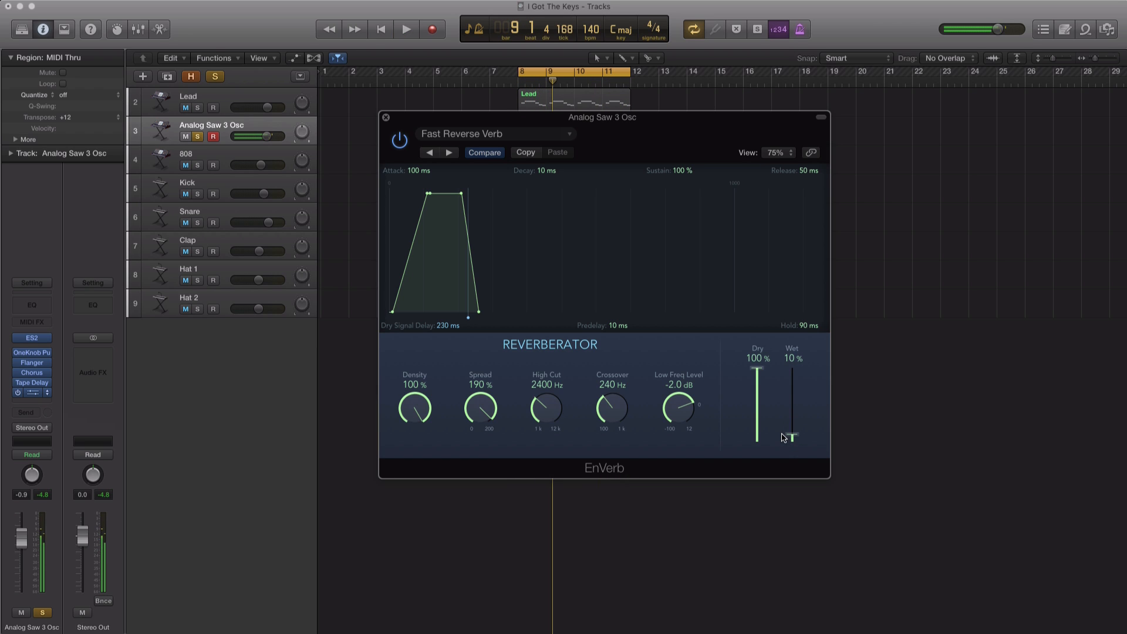
Step: Play the loop, compare the lead with EnVerb bypassed and enabled, and close the reverb
key(space)
click(399, 141)
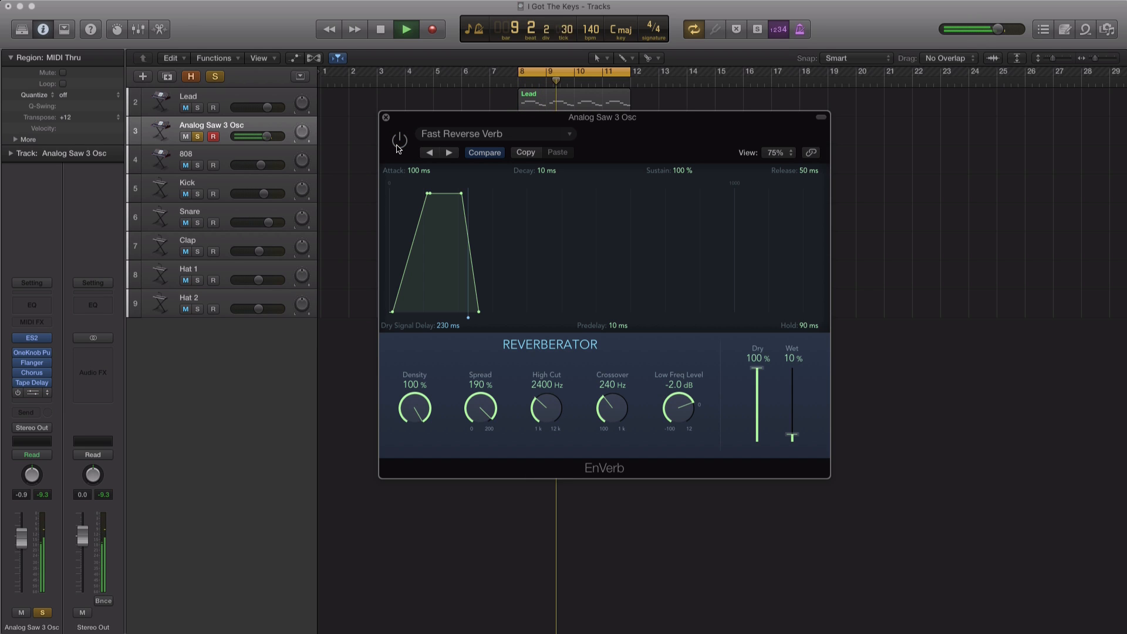
click(399, 141)
click(386, 118)
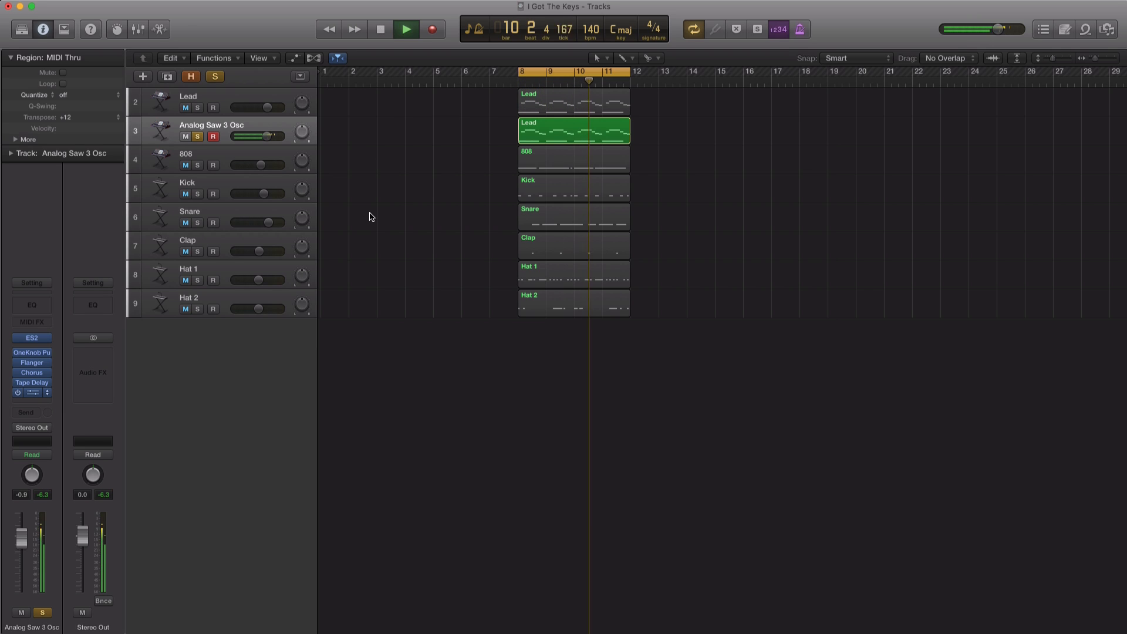
key(space)
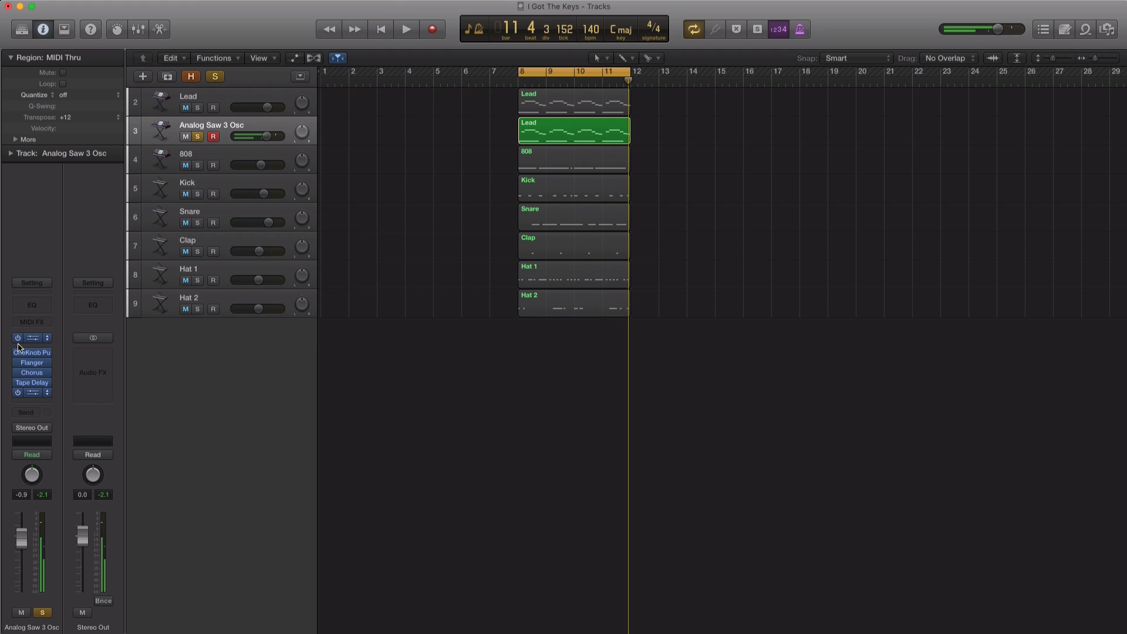
Step: Fine-tune the first filter's cutoff in the ES2 synth while the loop plays, and close the synth
click(32, 339)
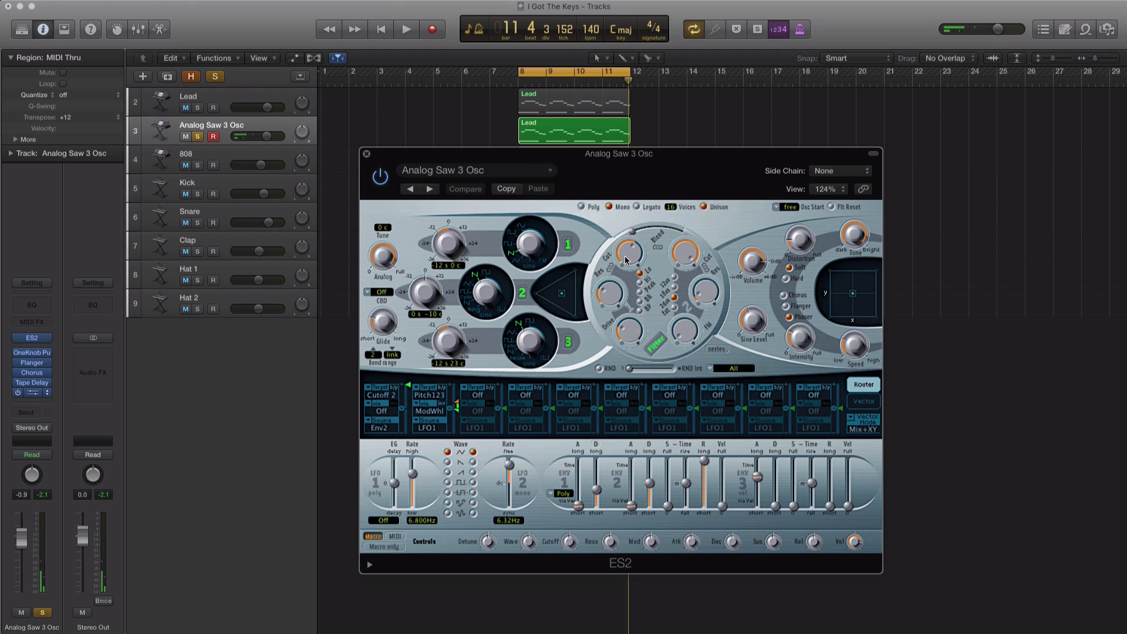
key(space)
drag(629, 260, 629, 257)
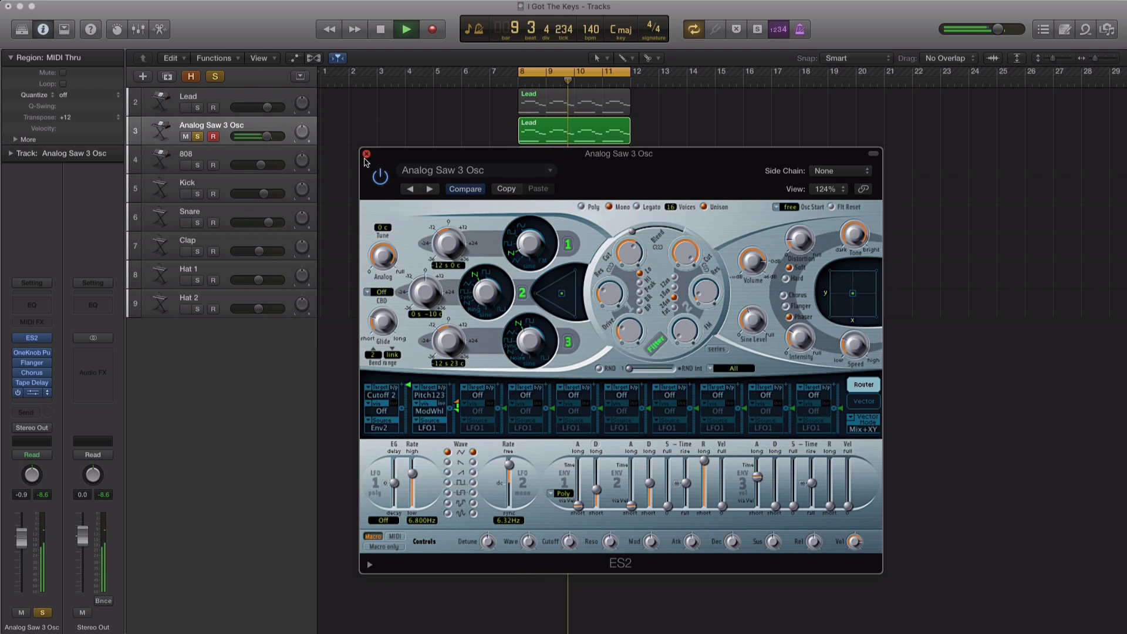
click(366, 153)
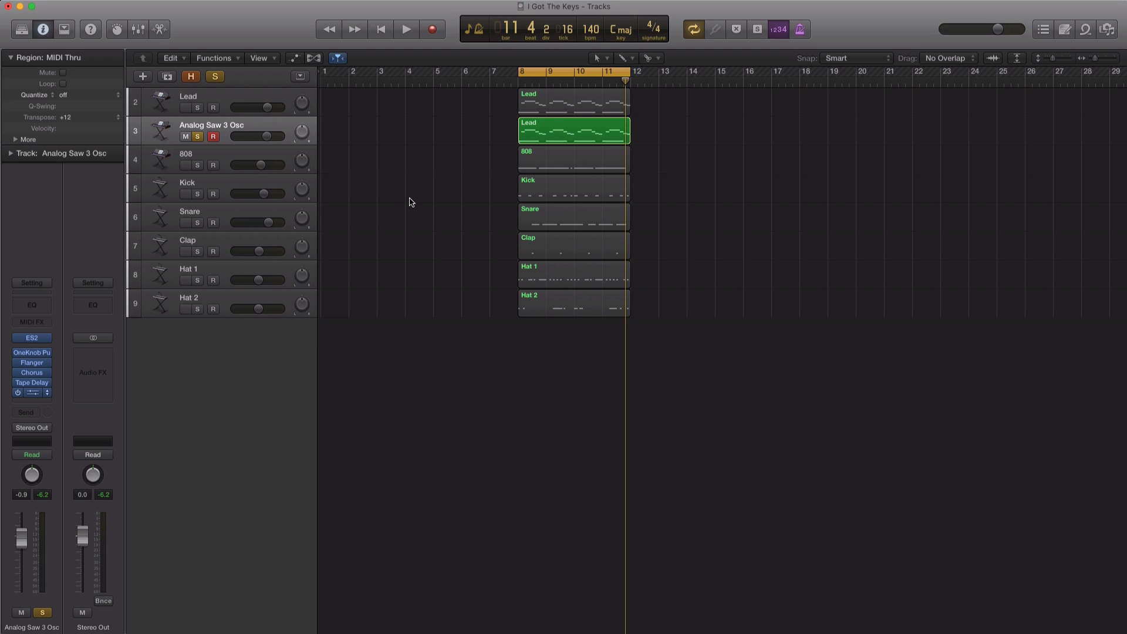
Step: Unsolo the Analog Saw 3 Osc track, mute the original Lead track, and lower the new lead to -4.3 dB while the full beat plays
click(198, 139)
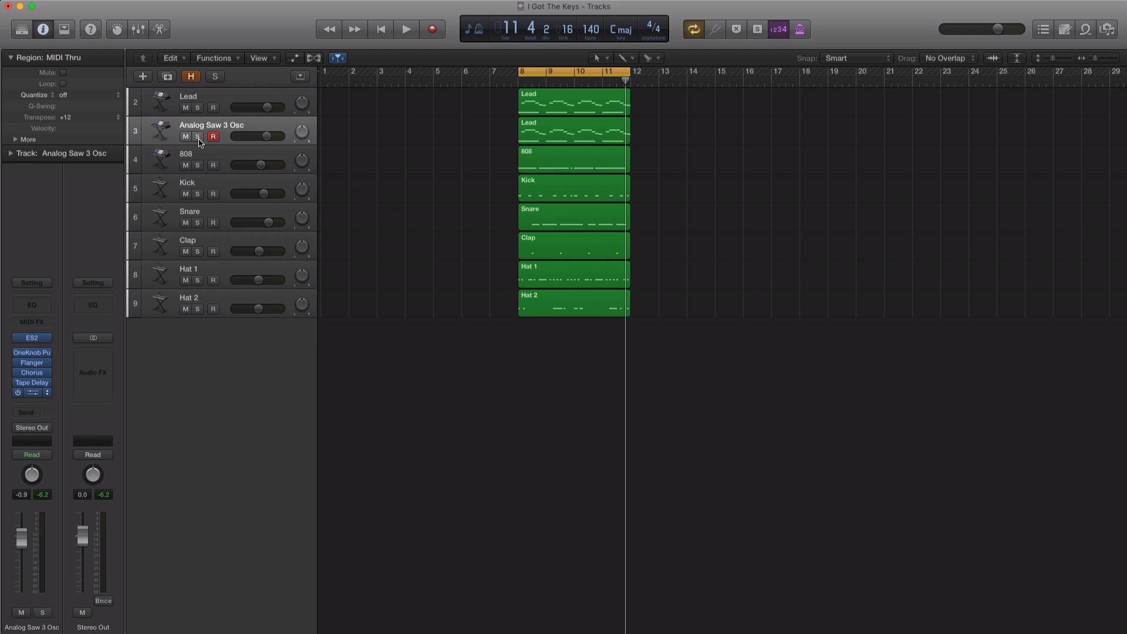
click(186, 108)
key(space)
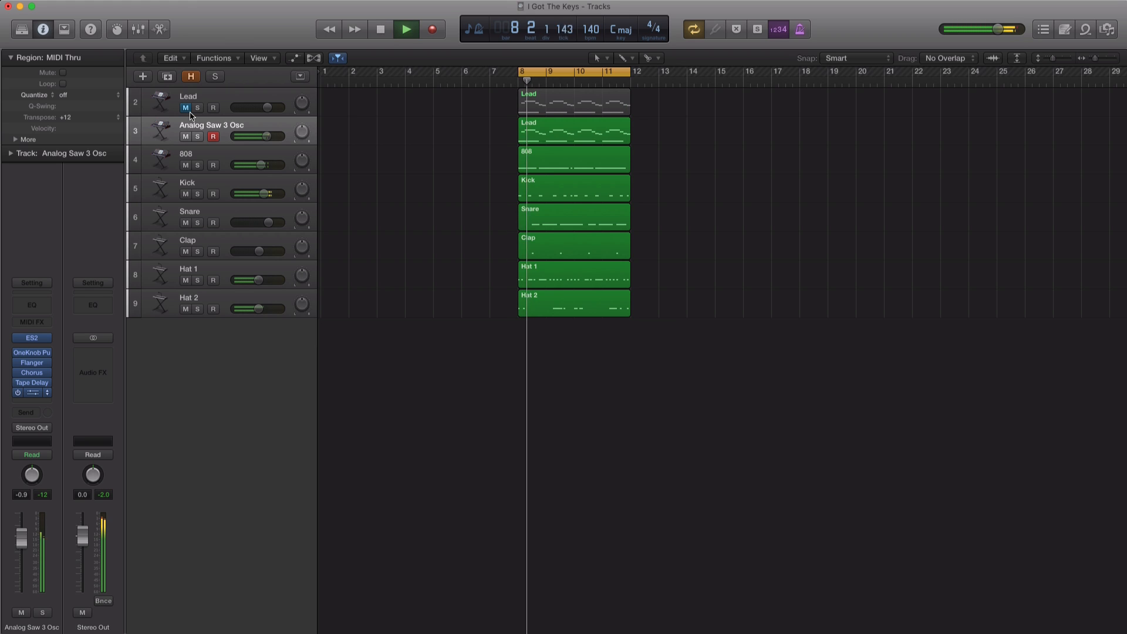
drag(255, 137, 256, 144)
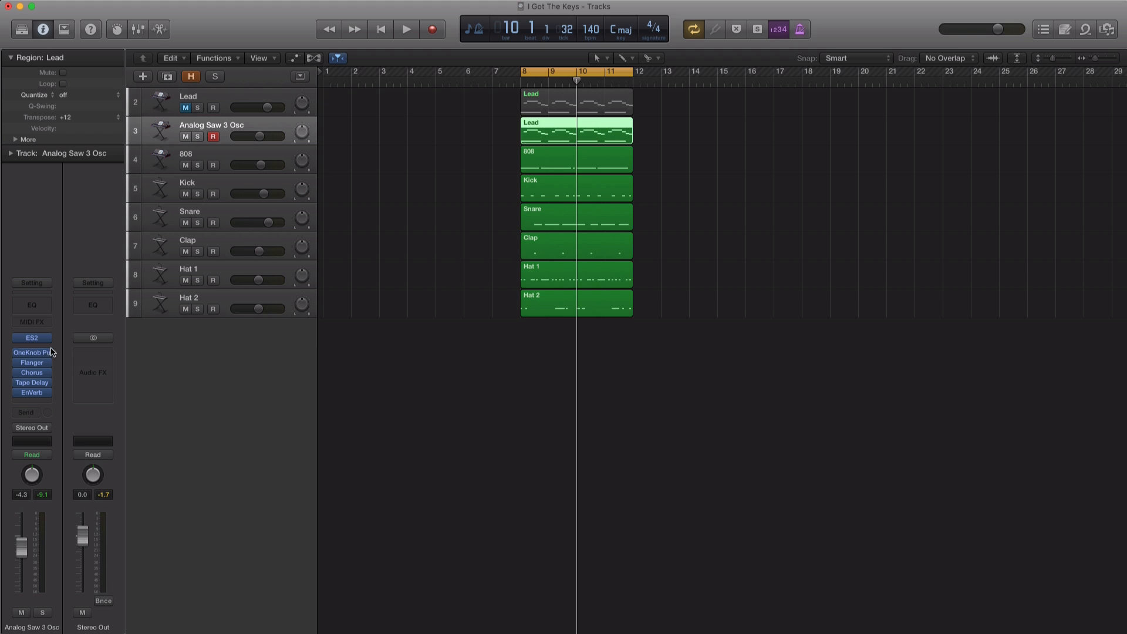
Step: Review the ES2 settings of the Analog Saw 3 Osc patch, and close the synth
click(32, 339)
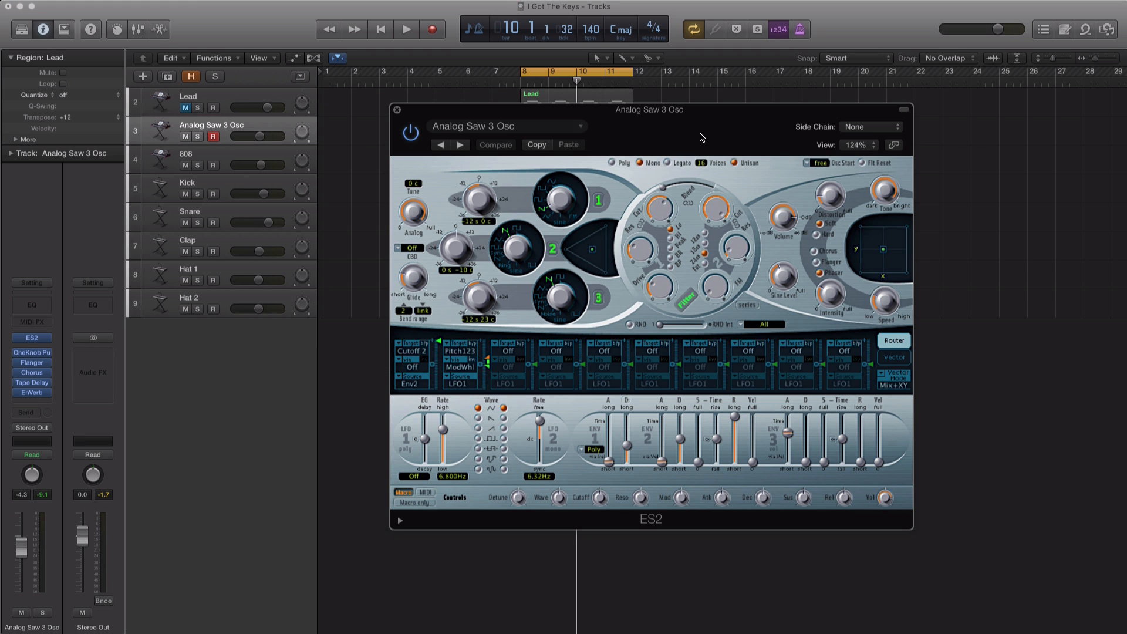
drag(700, 137, 684, 115)
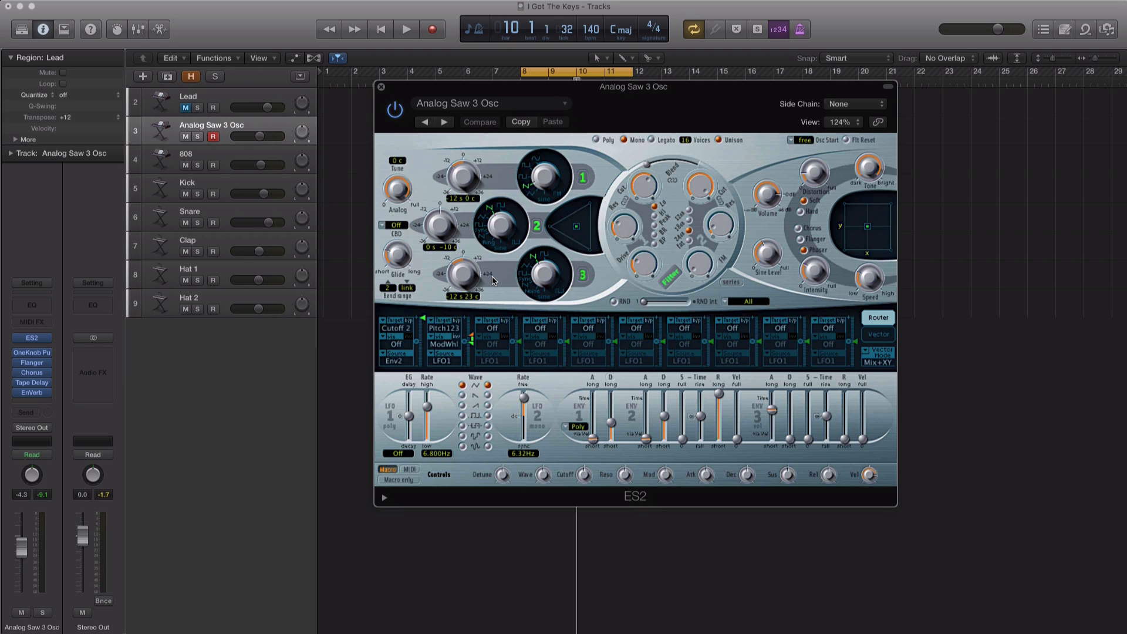
click(381, 88)
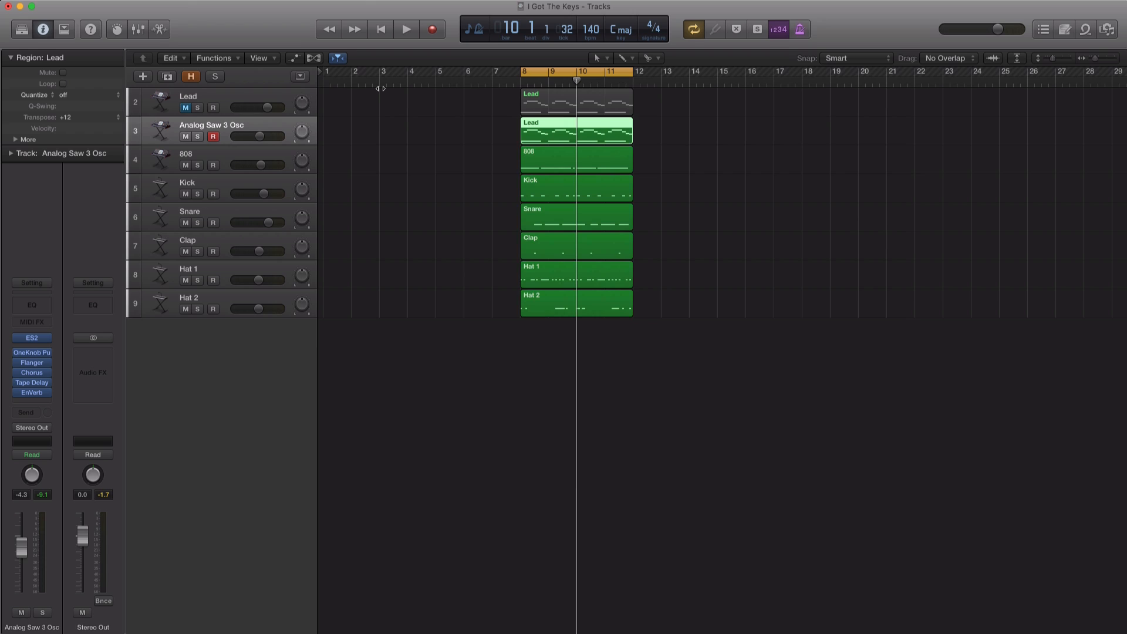